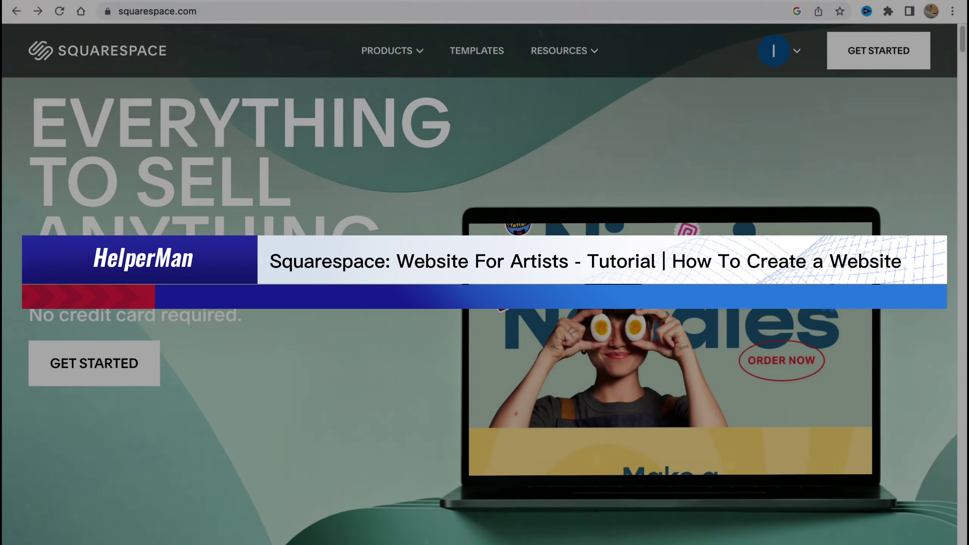
# Step: Browse the homepage and Products menu, then open the account dropdown with Dashboard and Log Out
pyautogui.scroll(-10, 462, 206)
pyautogui.scroll(-10, 493, 235)
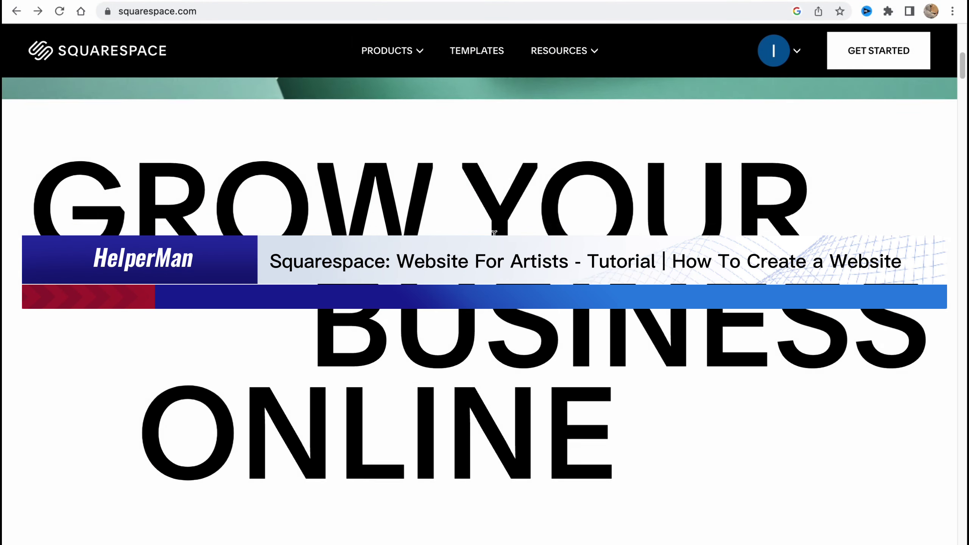
pyautogui.scroll(-7, 494, 235)
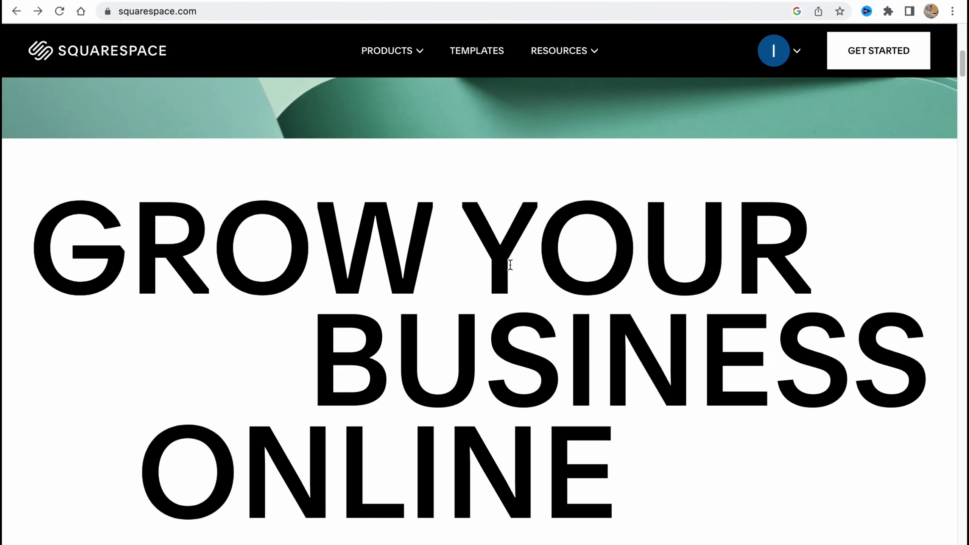
pyautogui.scroll(10, 510, 265)
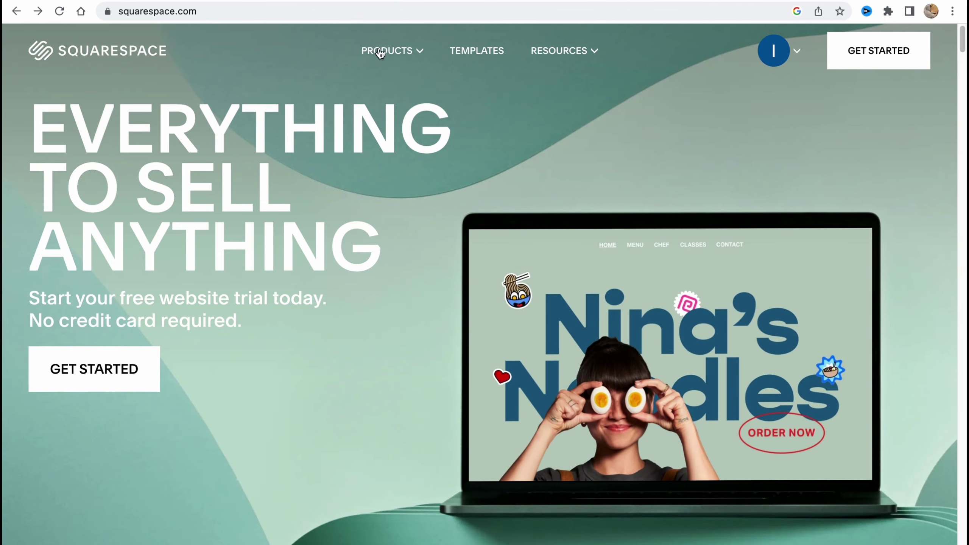
pyautogui.click(381, 54)
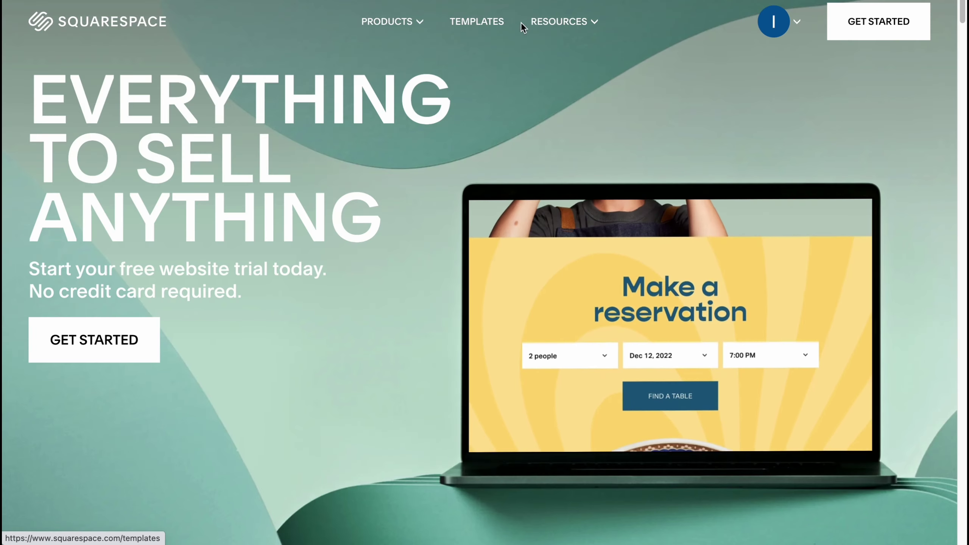
pyautogui.moveTo(586, 29)
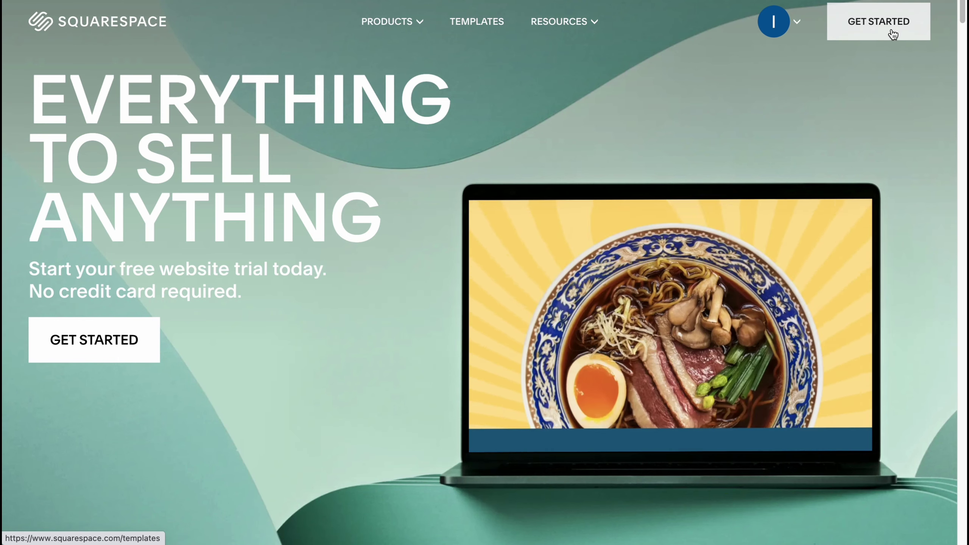
pyautogui.moveTo(795, 30)
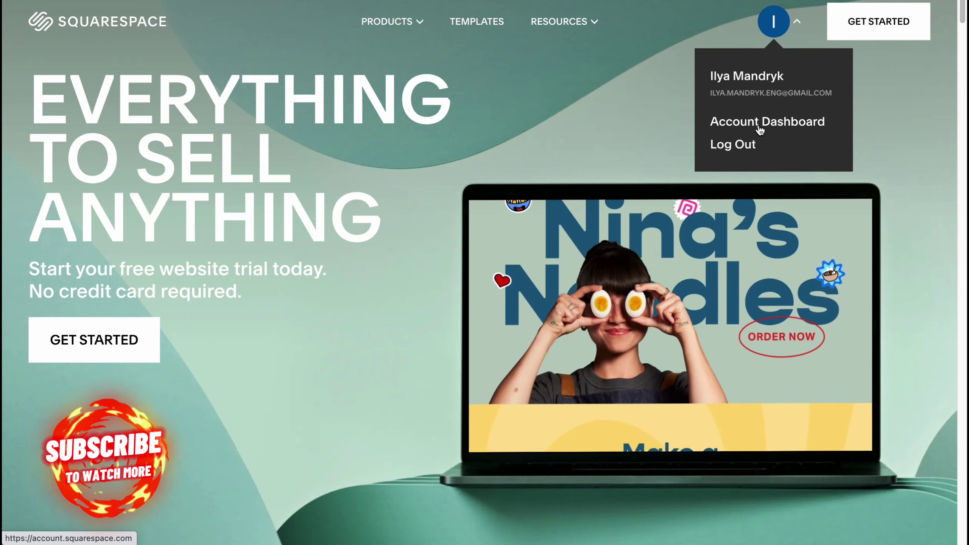
# Step: Go to the Account Dashboard and open the options menu for Site 123
pyautogui.click(758, 124)
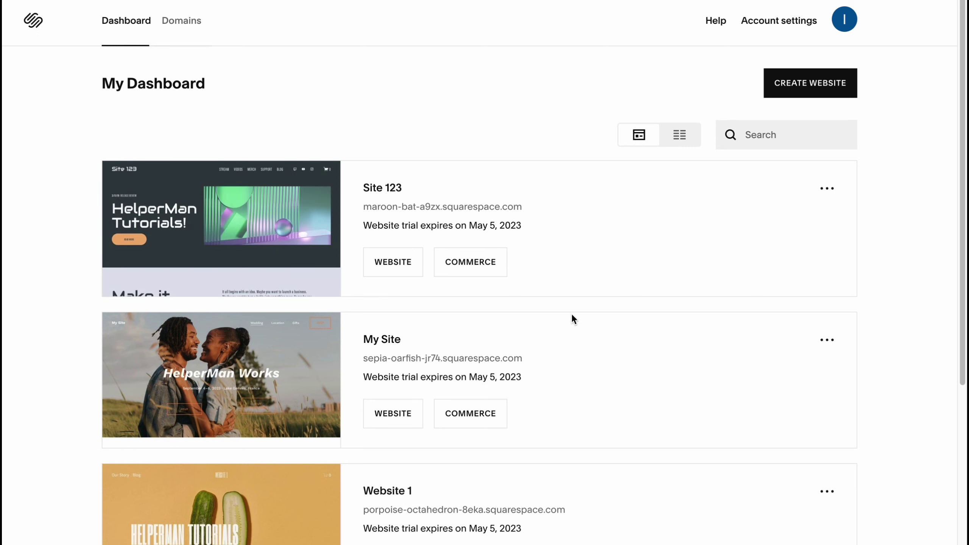
pyautogui.moveTo(288, 266)
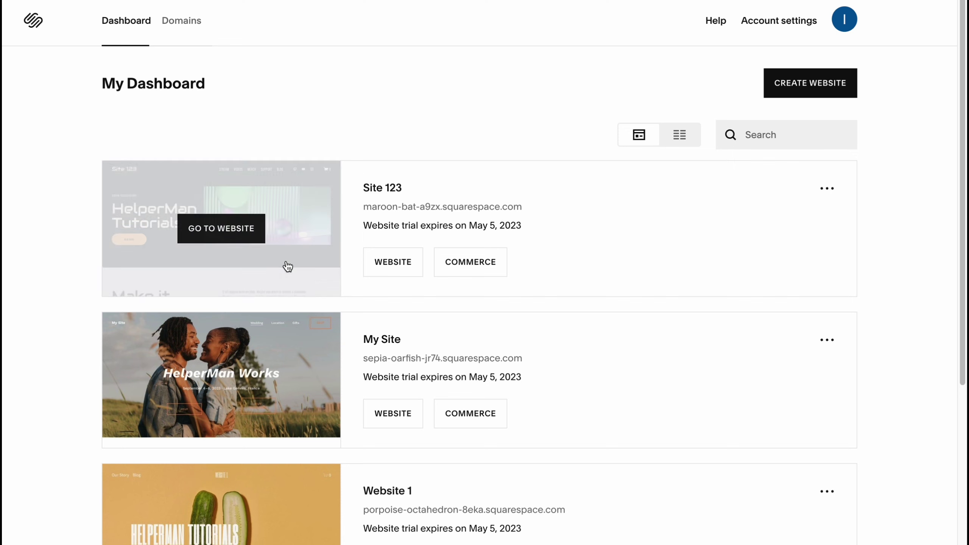
pyautogui.scroll(-1, 208, 443)
pyautogui.scroll(1, 655, 331)
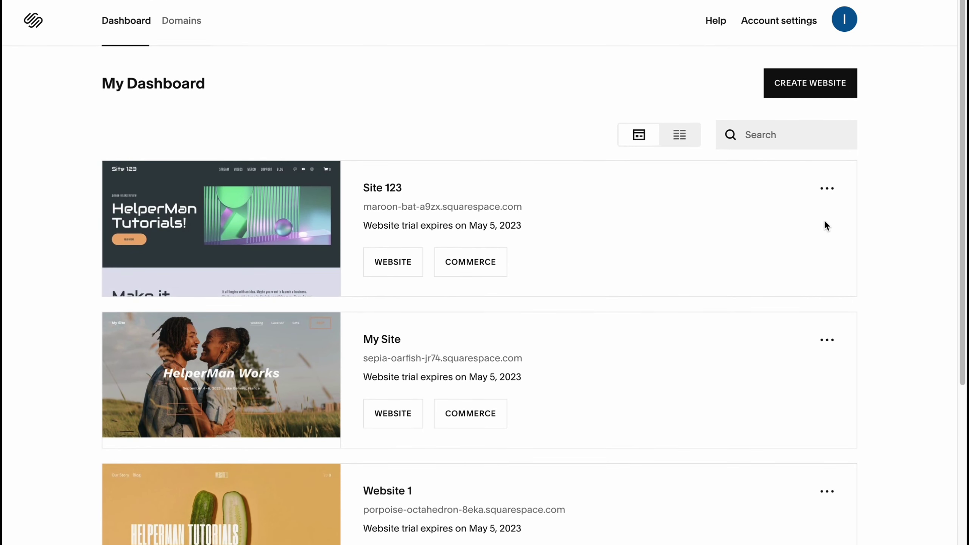
pyautogui.click(828, 192)
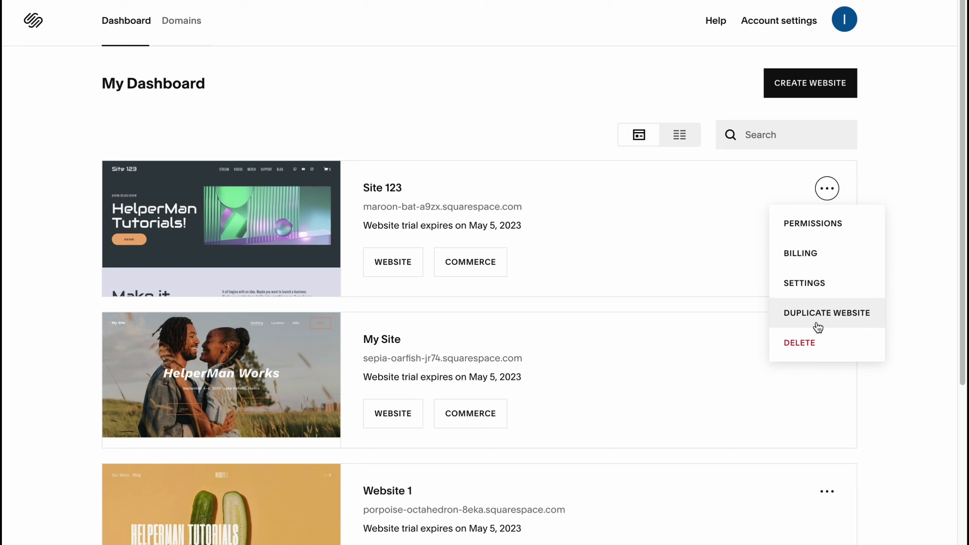
# Step: Check the Domains tab and account menu, then return to the sites Dashboard
pyautogui.click(184, 22)
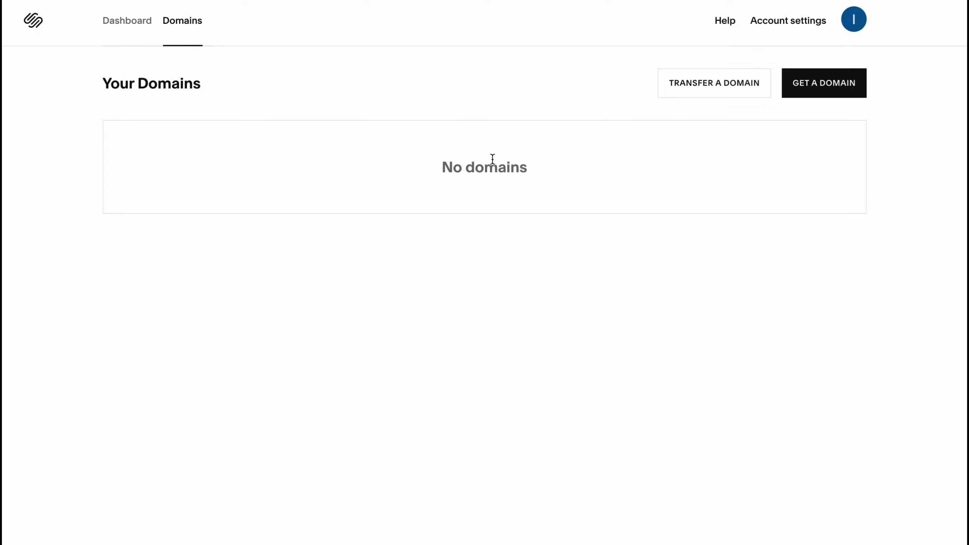
pyautogui.click(856, 26)
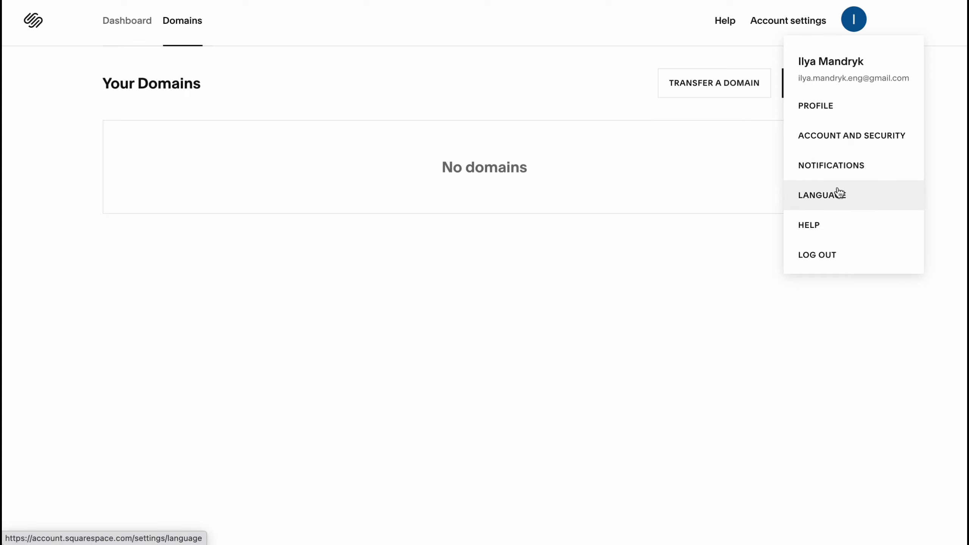
pyautogui.click(734, 290)
pyautogui.click(117, 21)
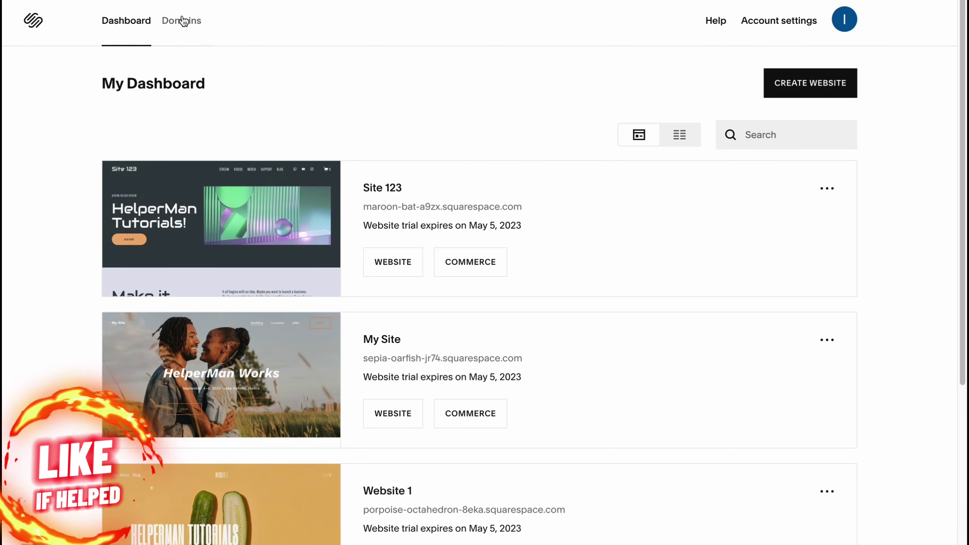
# Step: Start a new website to reach the template gallery and browse its filters
pyautogui.click(815, 79)
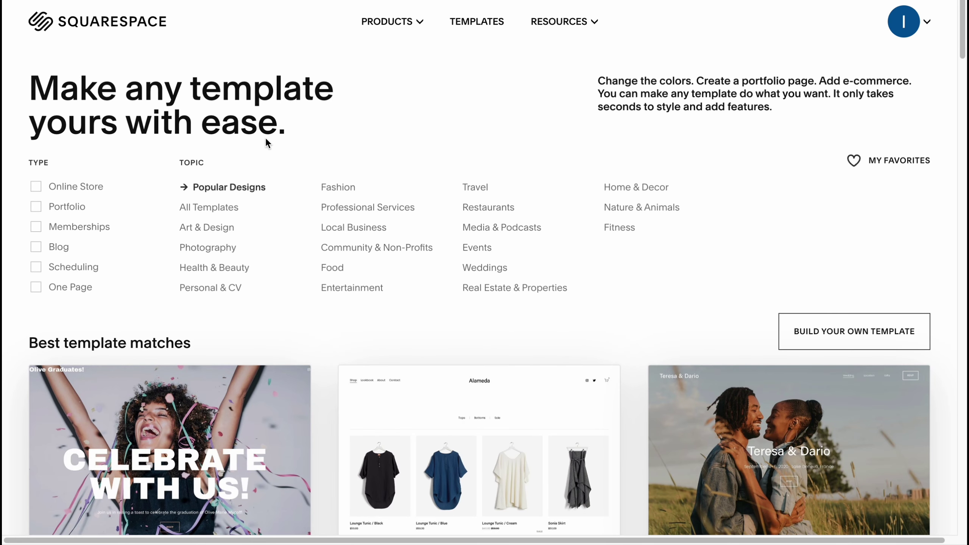
pyautogui.scroll(-3, 444, 189)
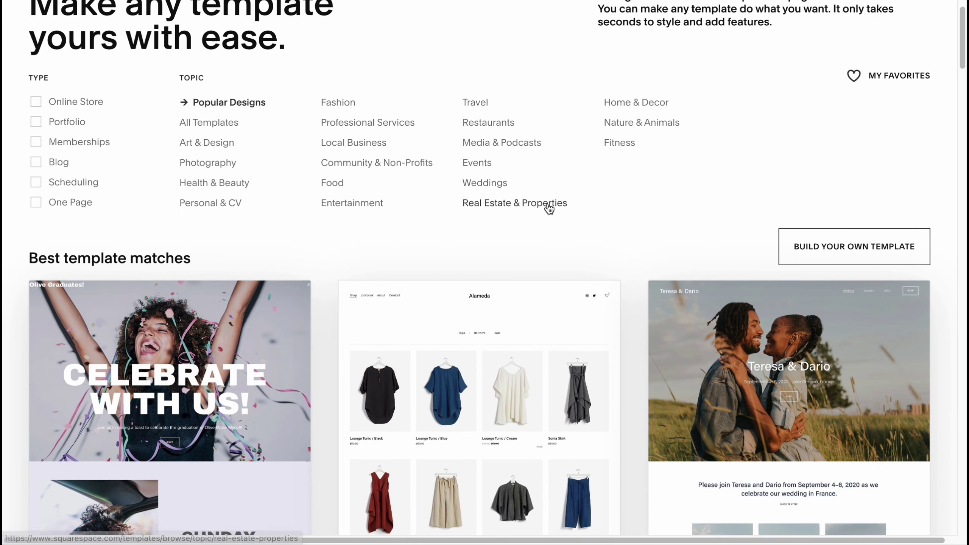
pyautogui.scroll(3, 549, 208)
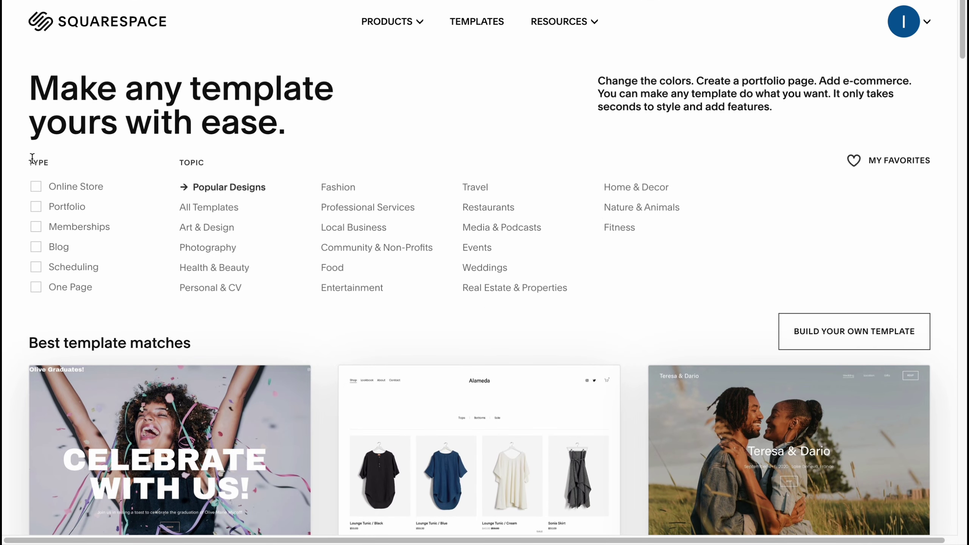
pyautogui.scroll(5, 42, 167)
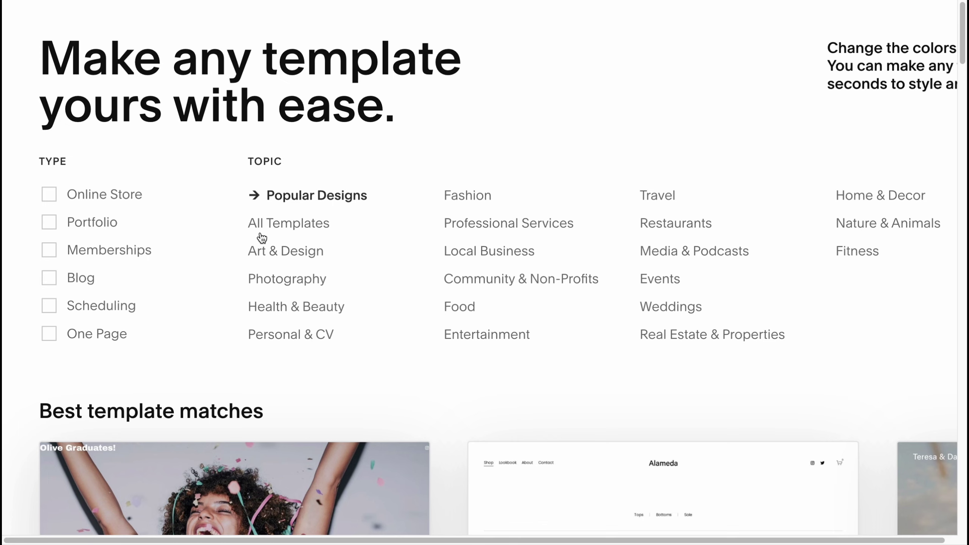
pyautogui.hscroll(3, 313, 259)
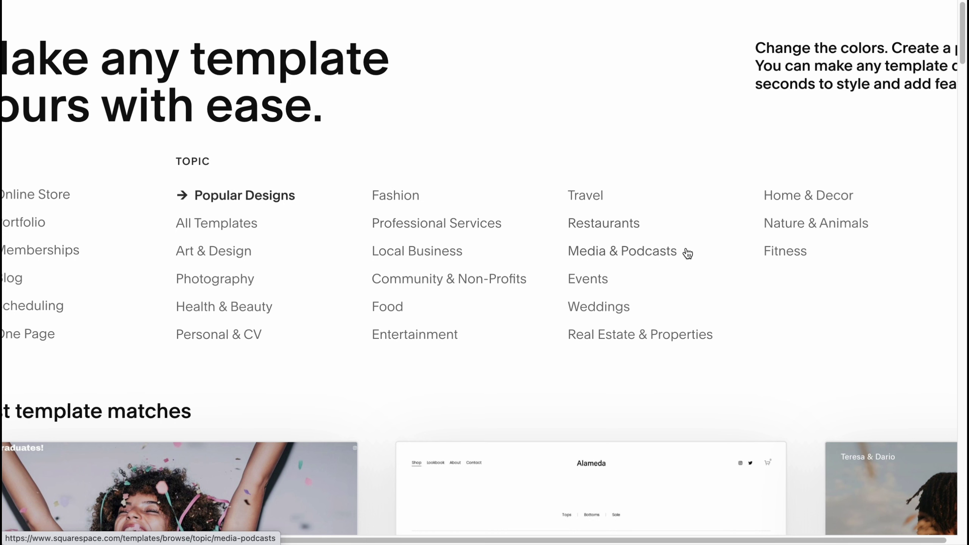
pyautogui.scroll(-5, 399, 250)
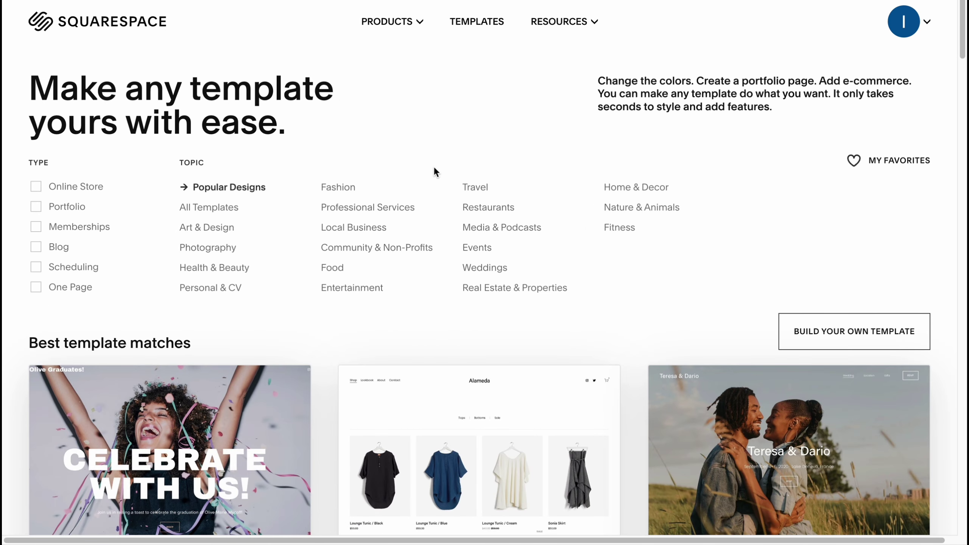
pyautogui.scroll(3, 211, 231)
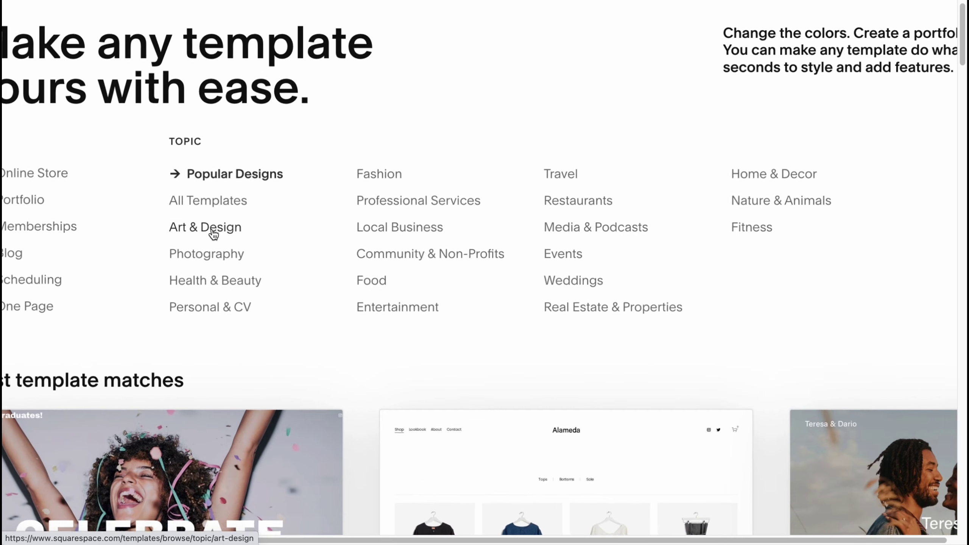
# Step: Filter templates to the Art & Design topic, then return to Popular Designs
pyautogui.click(211, 232)
pyautogui.scroll(-3, 213, 233)
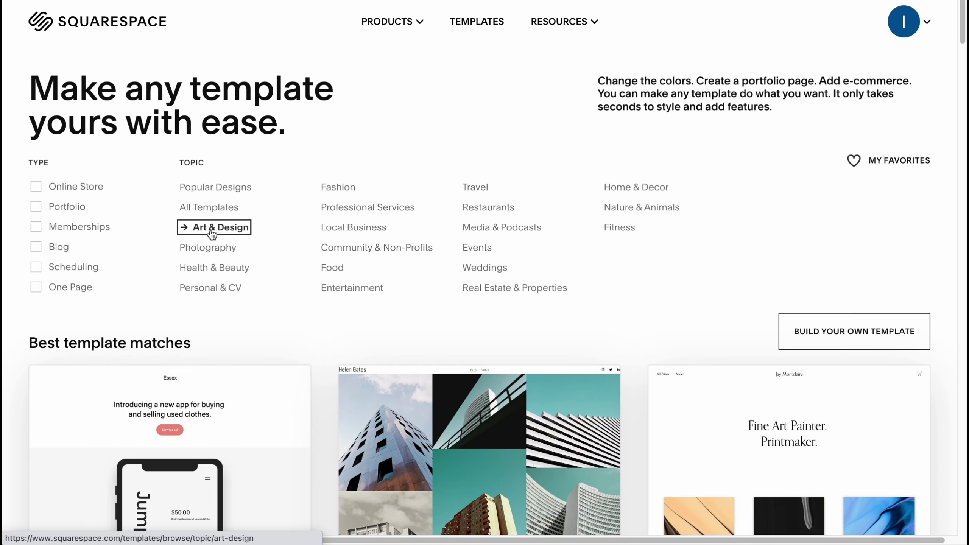
pyautogui.click(206, 187)
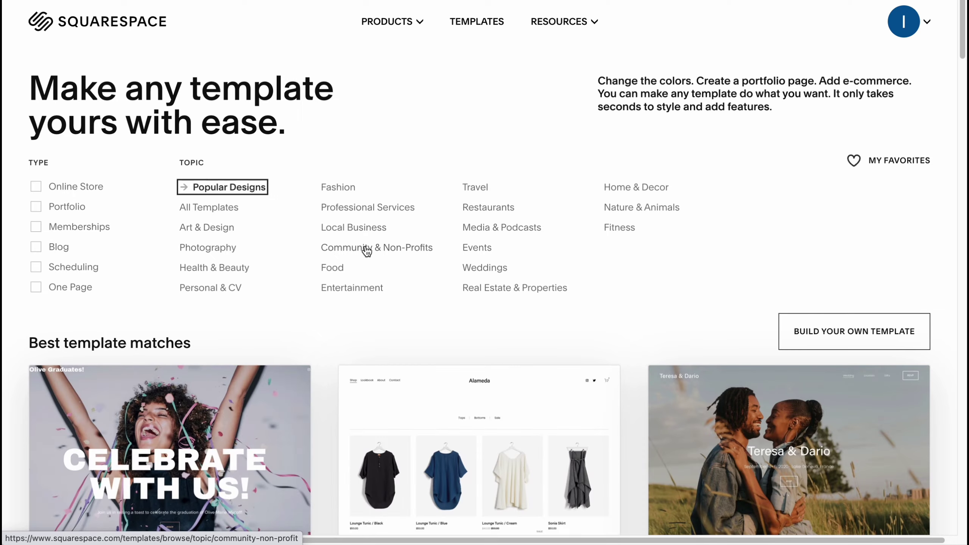
pyautogui.scroll(-2, 465, 275)
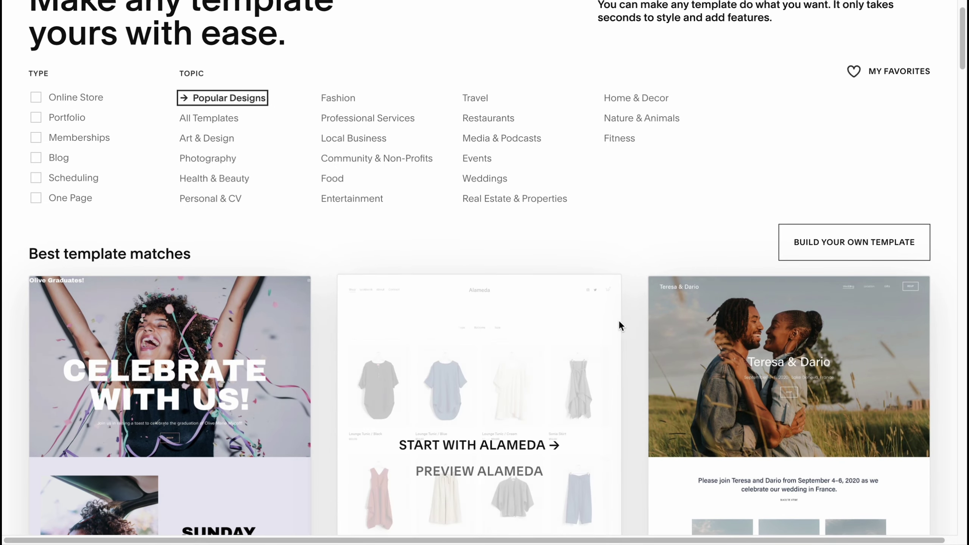
pyautogui.scroll(-7, 256, 352)
pyautogui.scroll(-18, 256, 358)
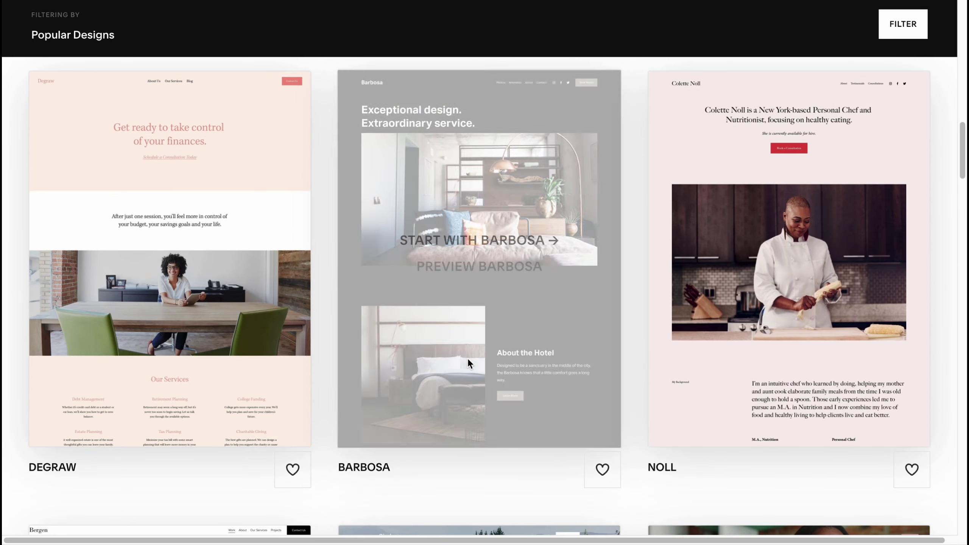
pyautogui.scroll(20, 466, 360)
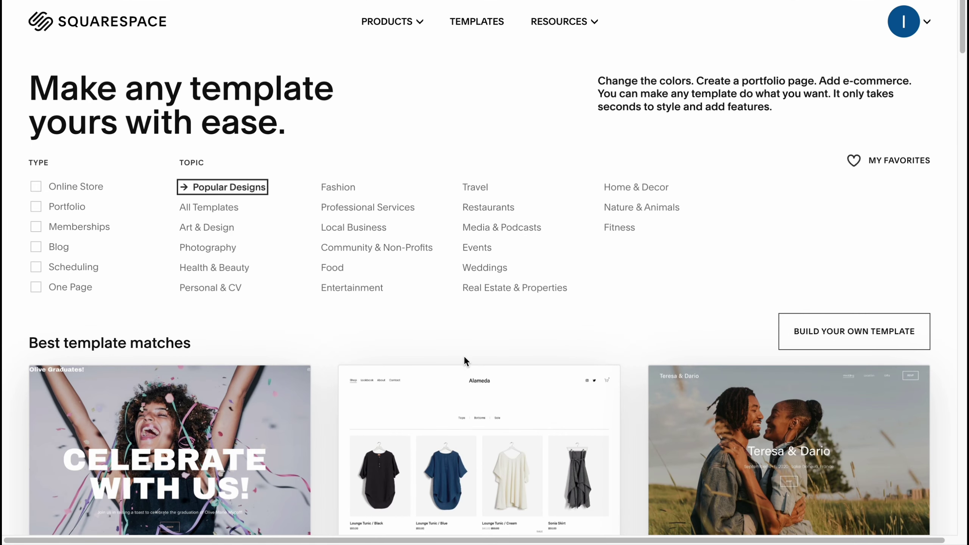
# Step: Try the Travel topic, then switch back to the Popular Designs templates
pyautogui.click(484, 190)
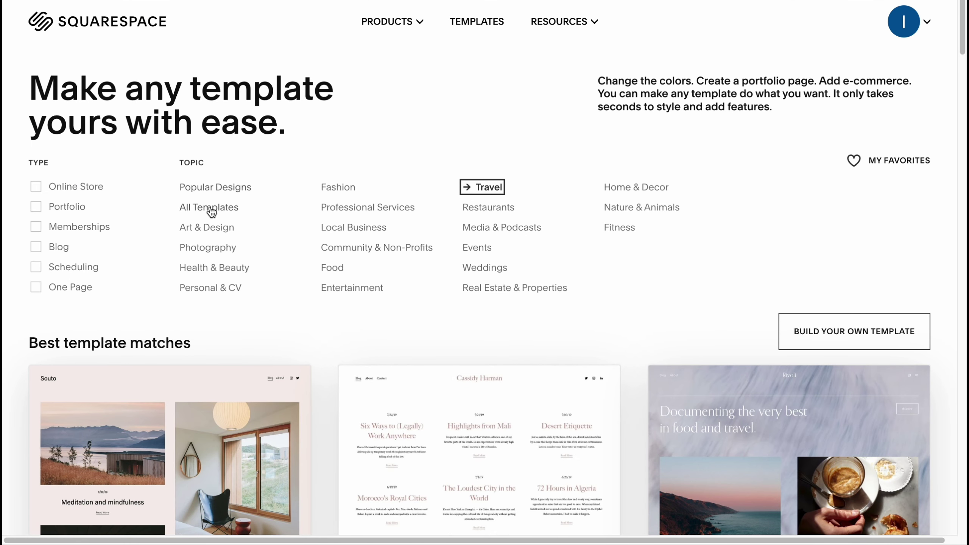
pyautogui.scroll(-3, 284, 350)
pyautogui.scroll(-1, 227, 298)
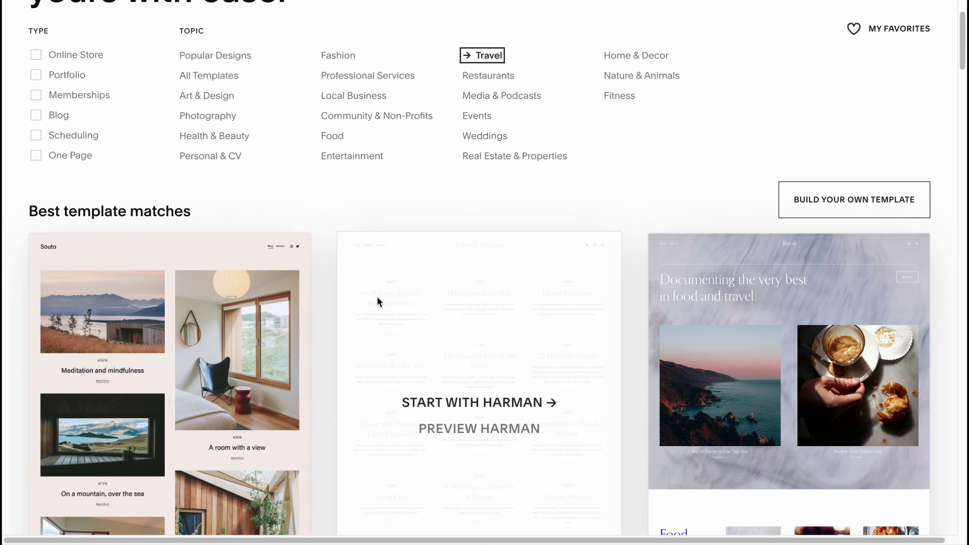
pyautogui.scroll(3, 398, 226)
pyautogui.click(206, 187)
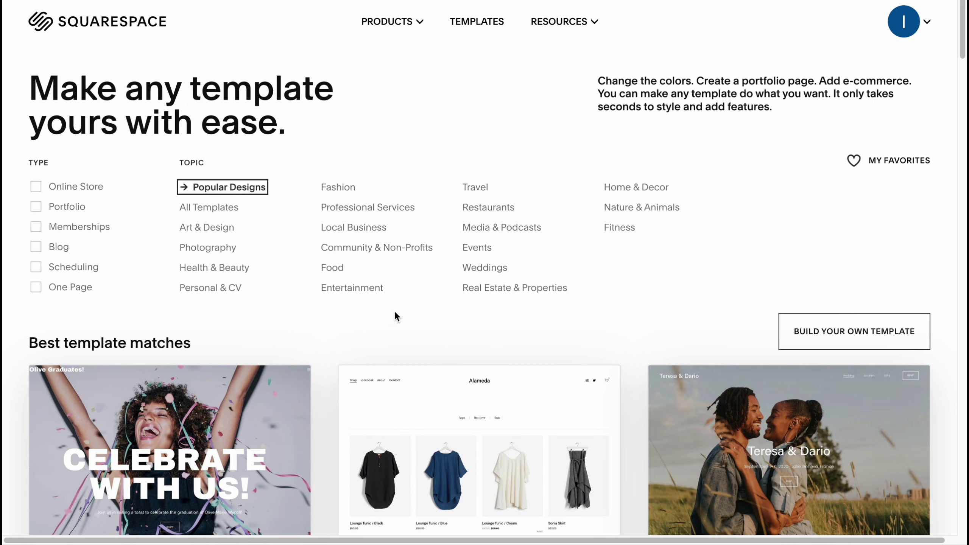
pyautogui.scroll(-3, 419, 282)
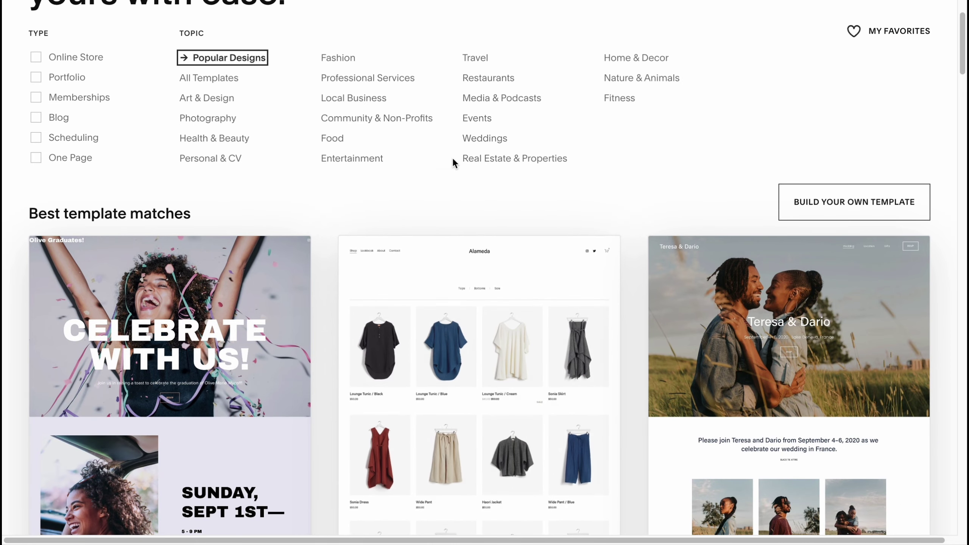
pyautogui.scroll(1, 270, 189)
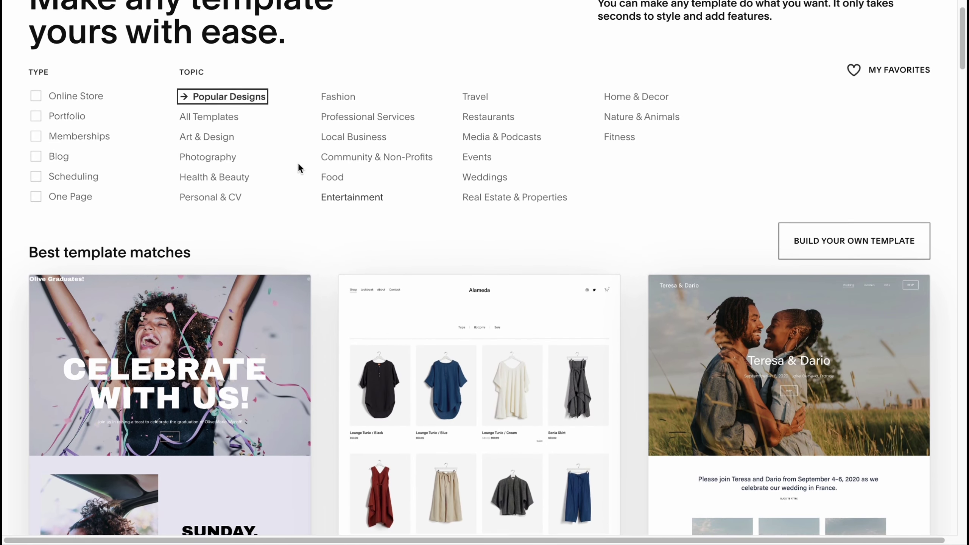
pyautogui.scroll(5, 57, 120)
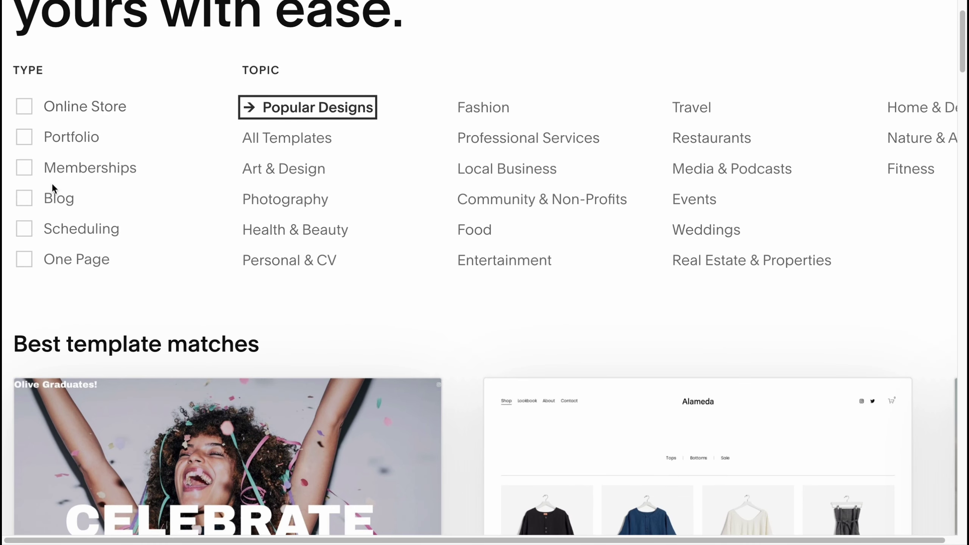
pyautogui.hscroll(-2, 52, 187)
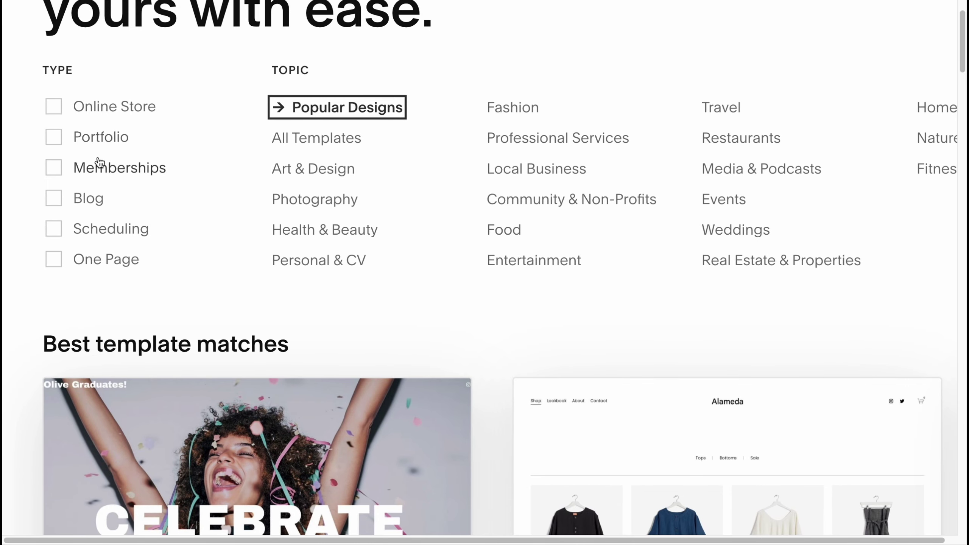
# Step: Filter templates to the Portfolio type and scroll down to the Kester, Hart and Minetta row
pyautogui.click(111, 138)
pyautogui.scroll(-4, 130, 154)
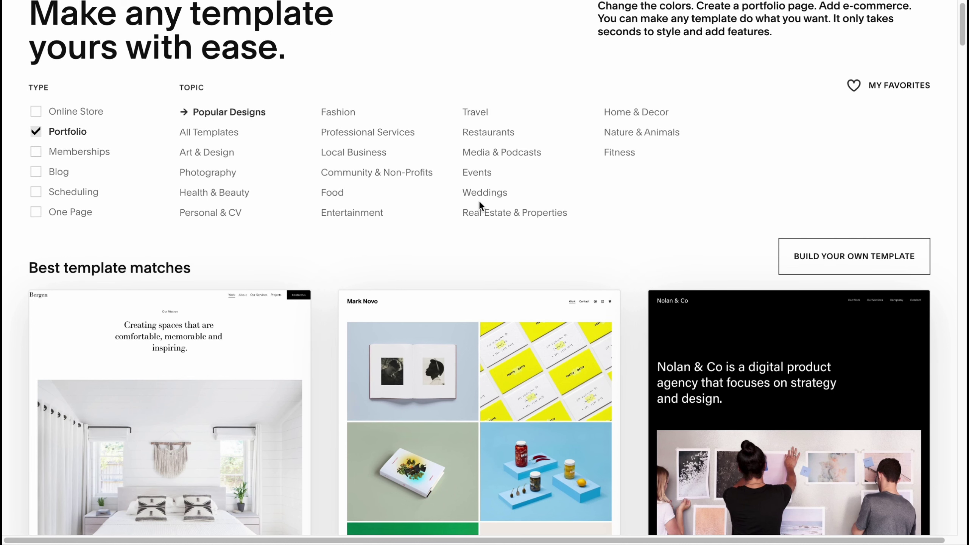
pyautogui.scroll(-4, 569, 248)
pyautogui.scroll(-15, 560, 244)
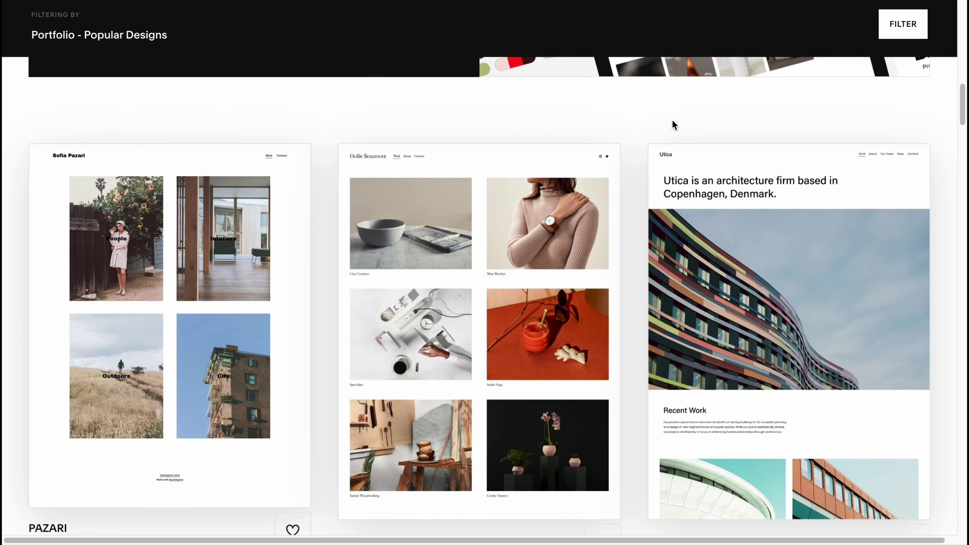
pyautogui.scroll(-11, 658, 127)
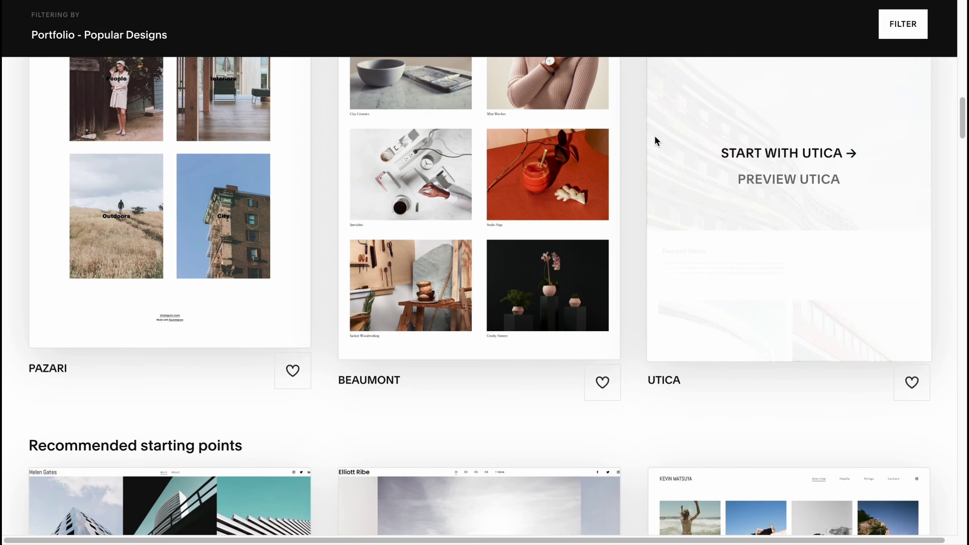
pyautogui.scroll(-10, 602, 214)
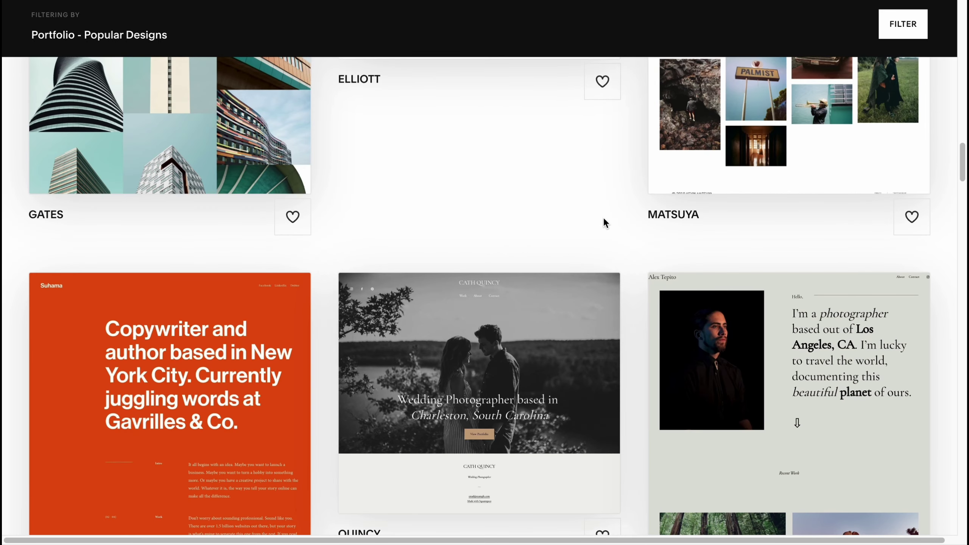
pyautogui.scroll(-12, 615, 223)
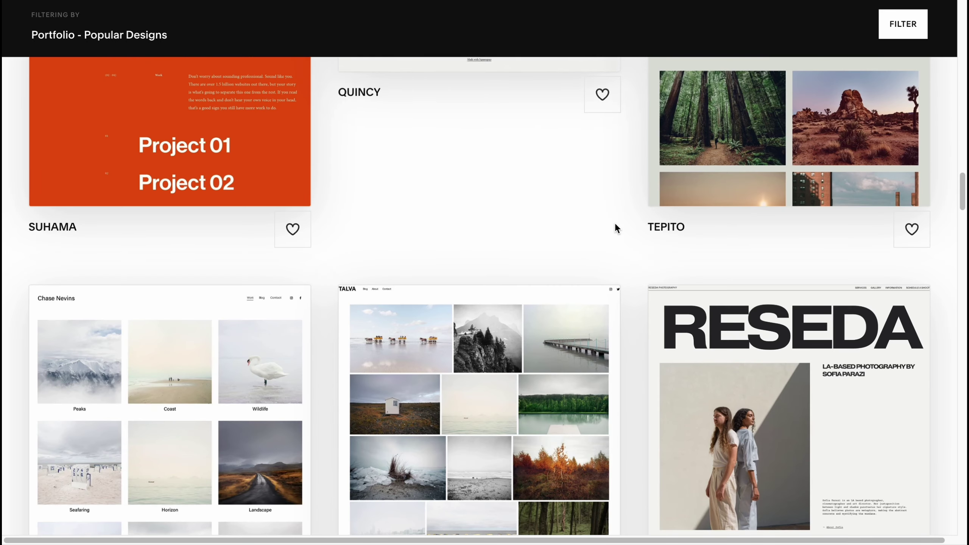
pyautogui.scroll(-10, 614, 210)
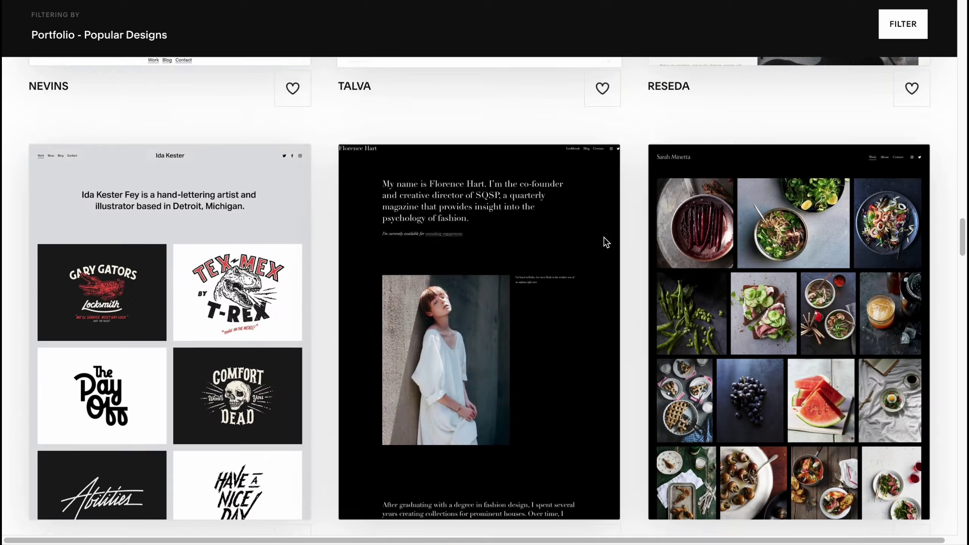
pyautogui.scroll(8, 620, 337)
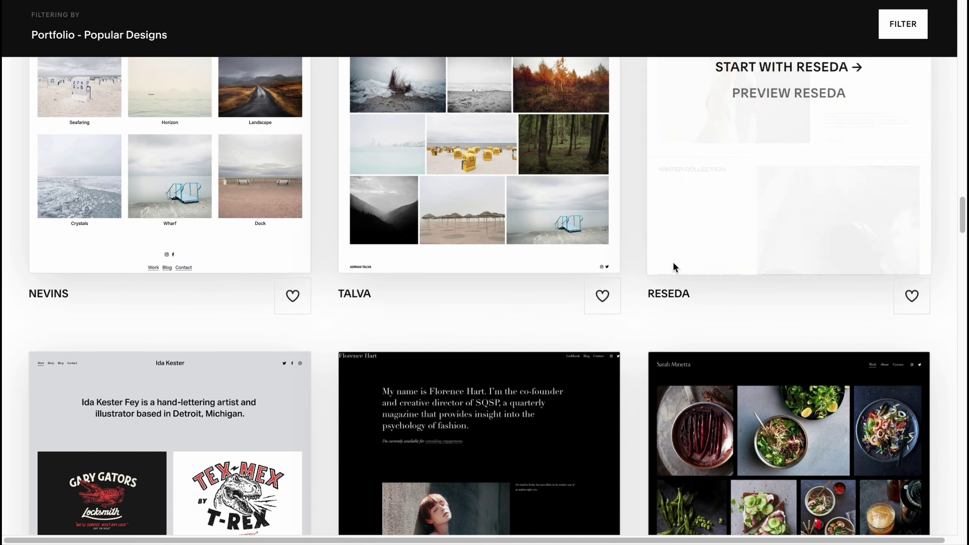
pyautogui.scroll(-7, 673, 264)
# Step: Preview the Hart template in tablet and phone layouts, then start a new site from it
pyautogui.moveTo(414, 248)
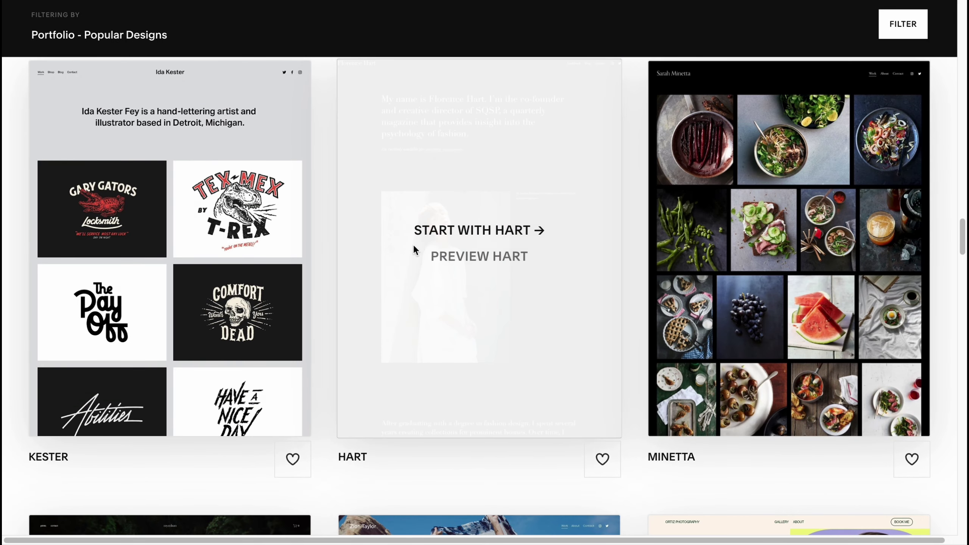
pyautogui.click(489, 263)
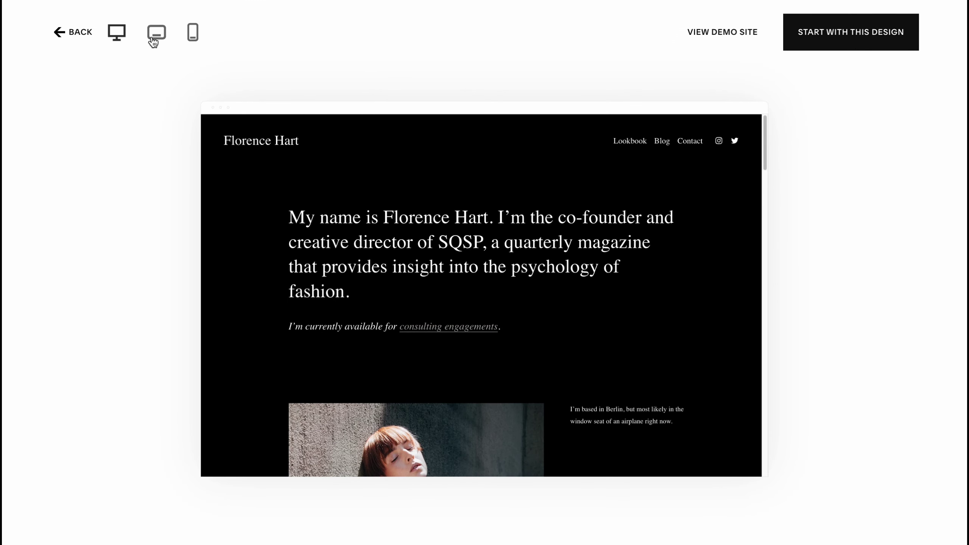
pyautogui.click(153, 41)
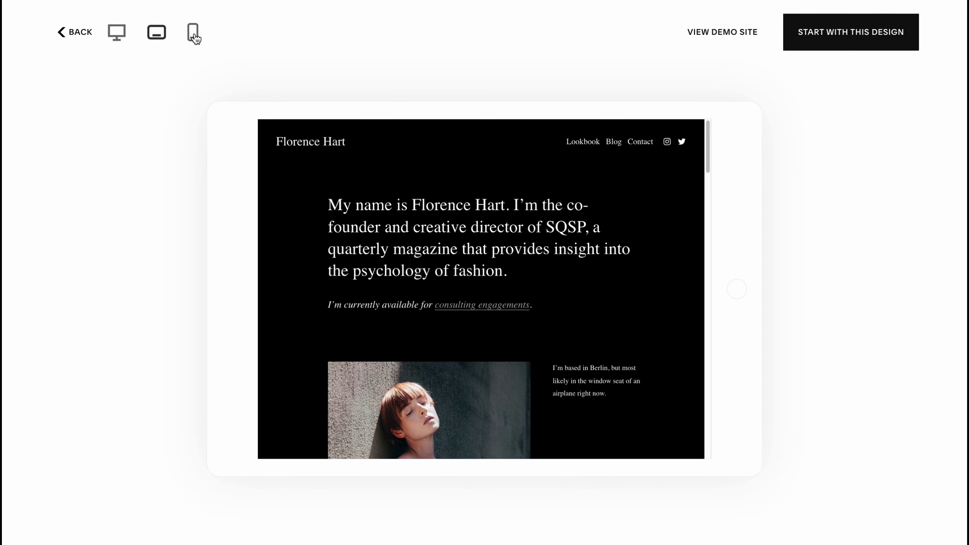
pyautogui.click(193, 35)
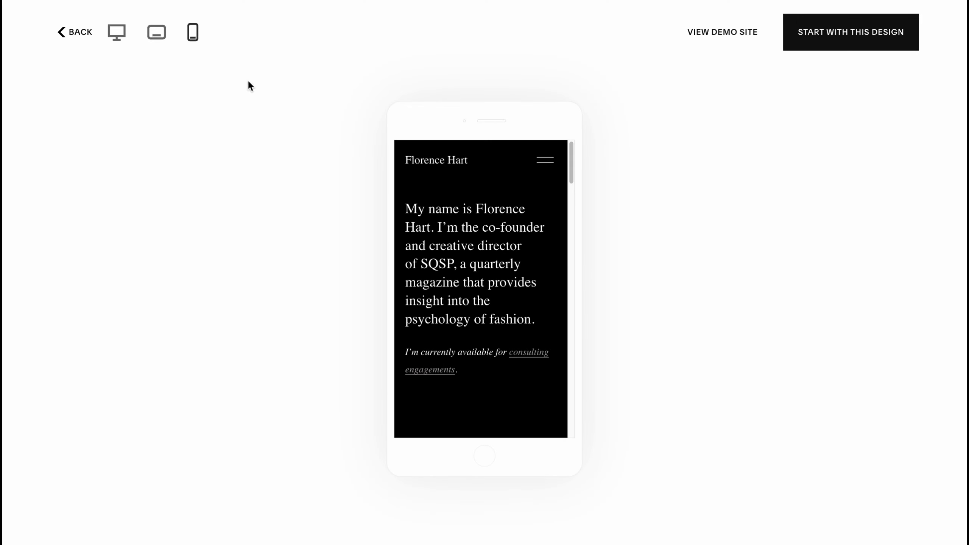
pyautogui.click(156, 35)
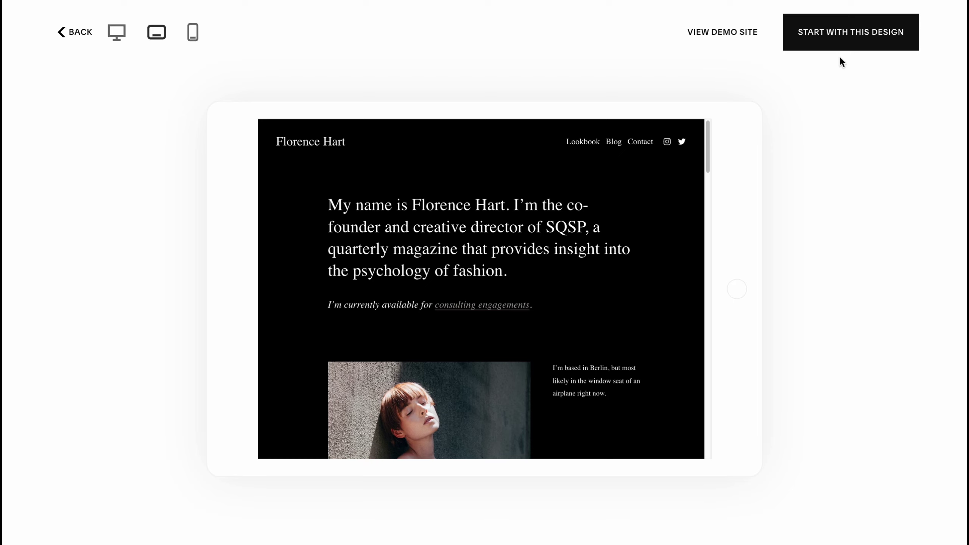
pyautogui.click(833, 37)
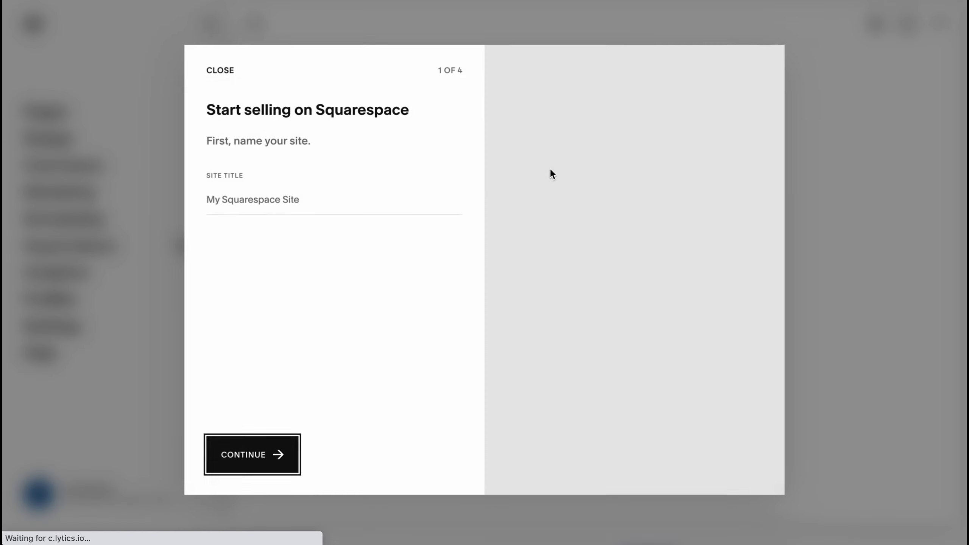
# Step: Title the new Hart site 'Site 0' and step through the introduction screens
pyautogui.click(337, 195)
pyautogui.write('Site 0')
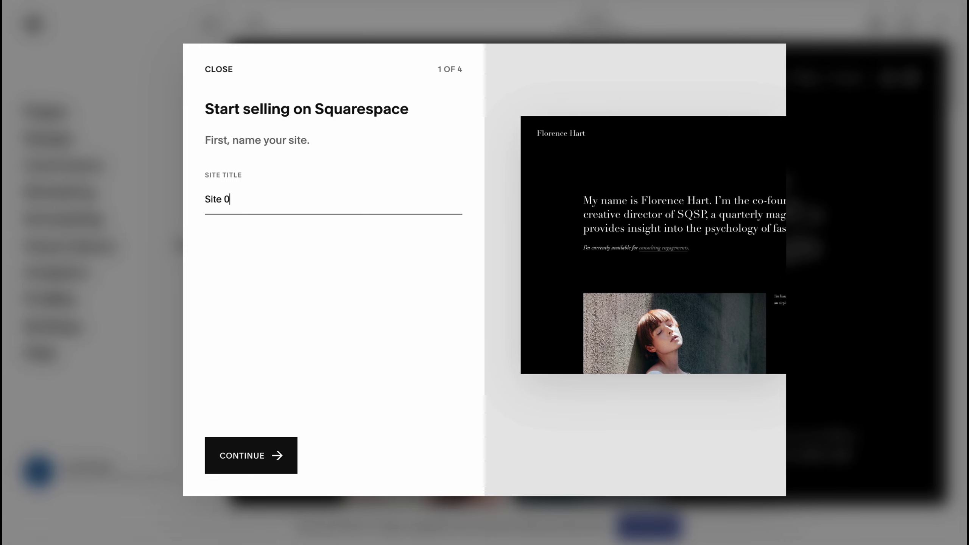
pyautogui.click(253, 456)
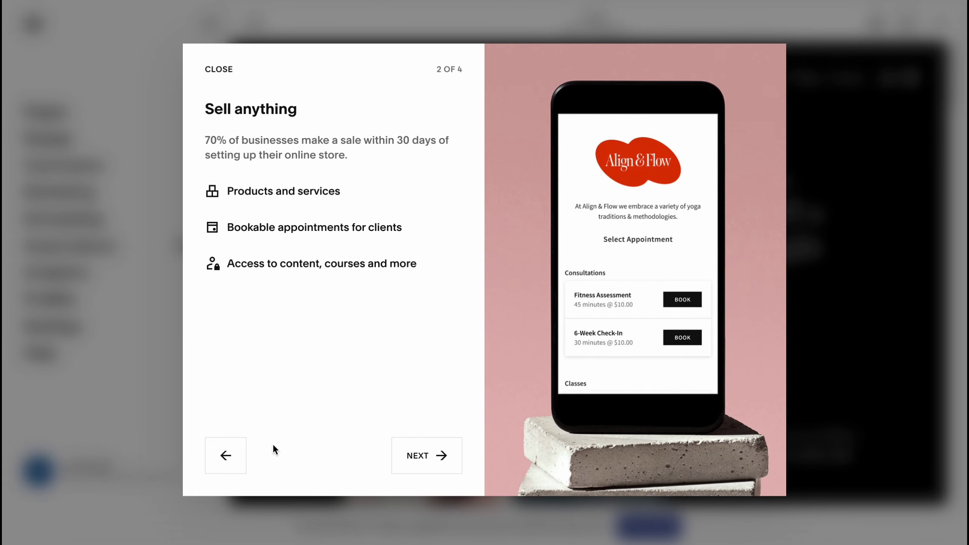
pyautogui.click(420, 458)
pyautogui.click(420, 460)
pyautogui.click(419, 461)
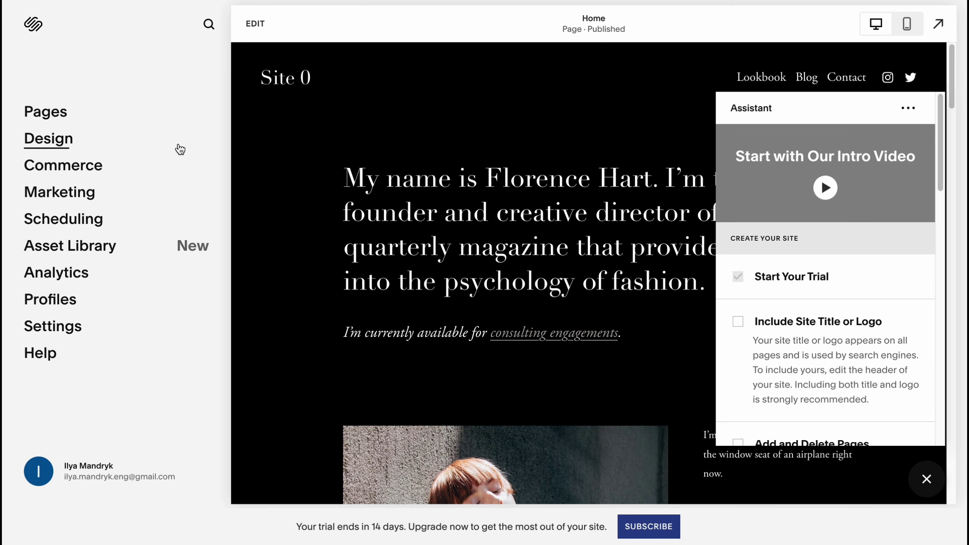
# Step: Close the Assistant panel and open Design > Site Styles
pyautogui.click(46, 144)
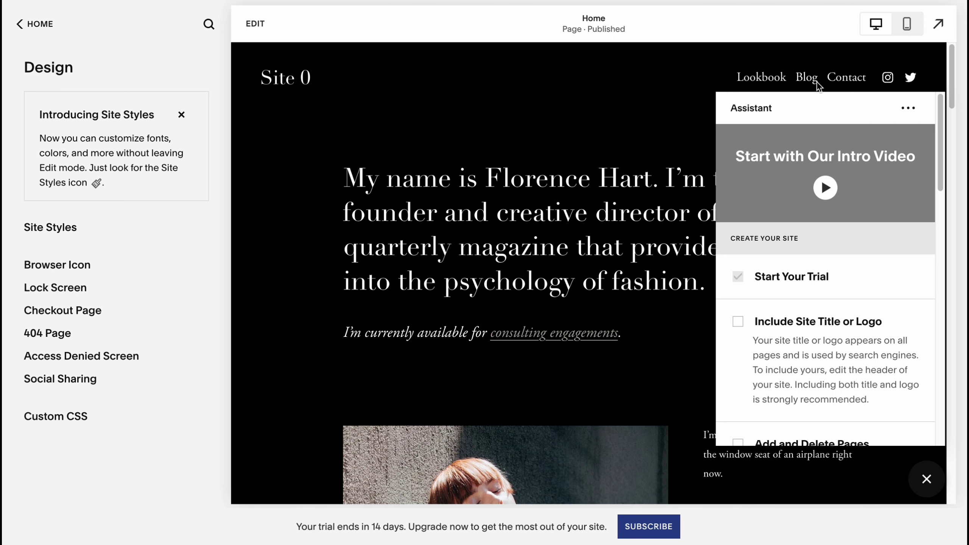
pyautogui.click(925, 481)
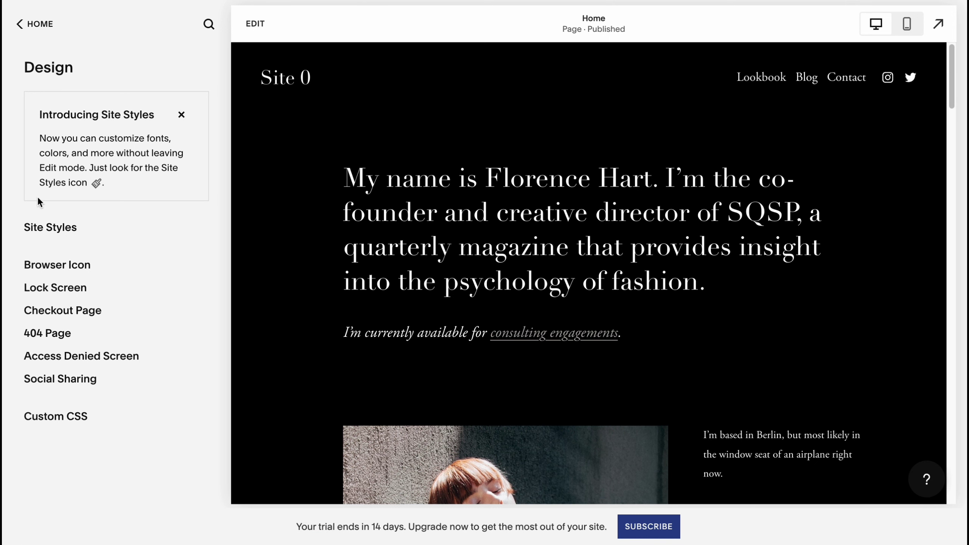
pyautogui.click(50, 229)
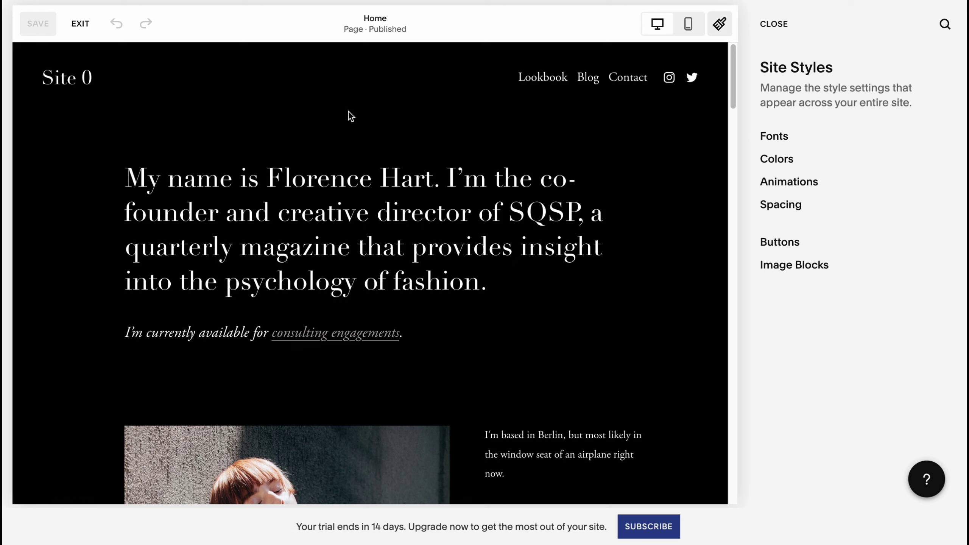
# Step: Browse font packs, trying Birch Std, Kepler Std, Orpheus Pro and Cormorant Garamond
pyautogui.click(774, 138)
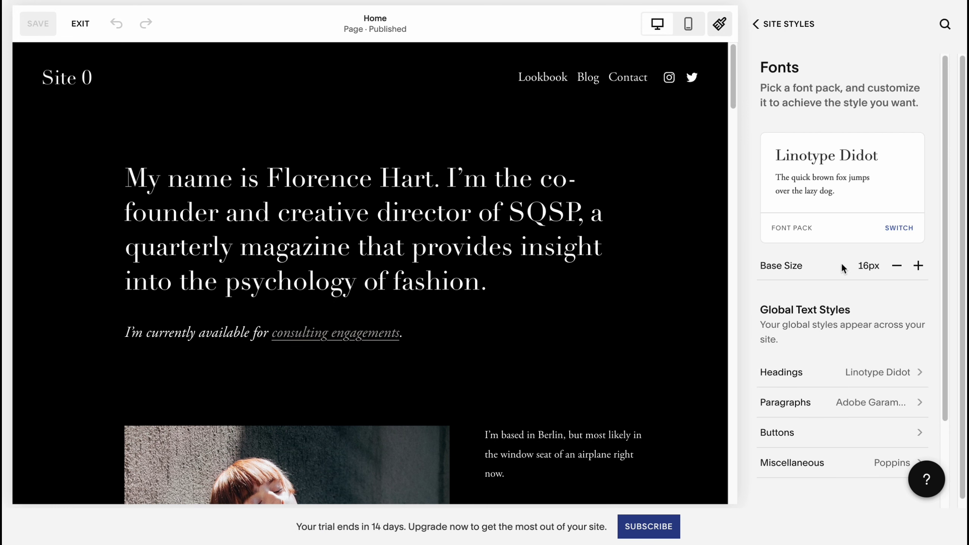
pyautogui.click(904, 229)
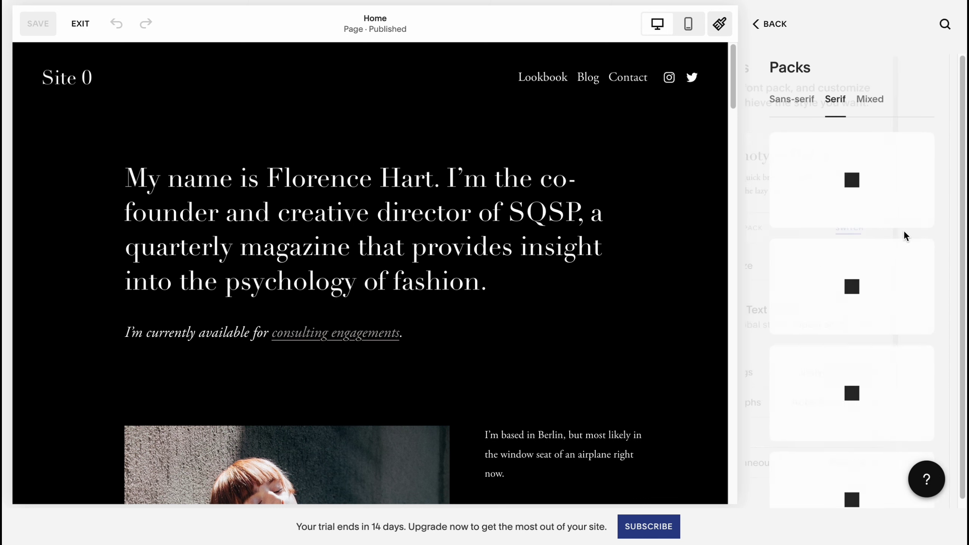
pyautogui.click(847, 293)
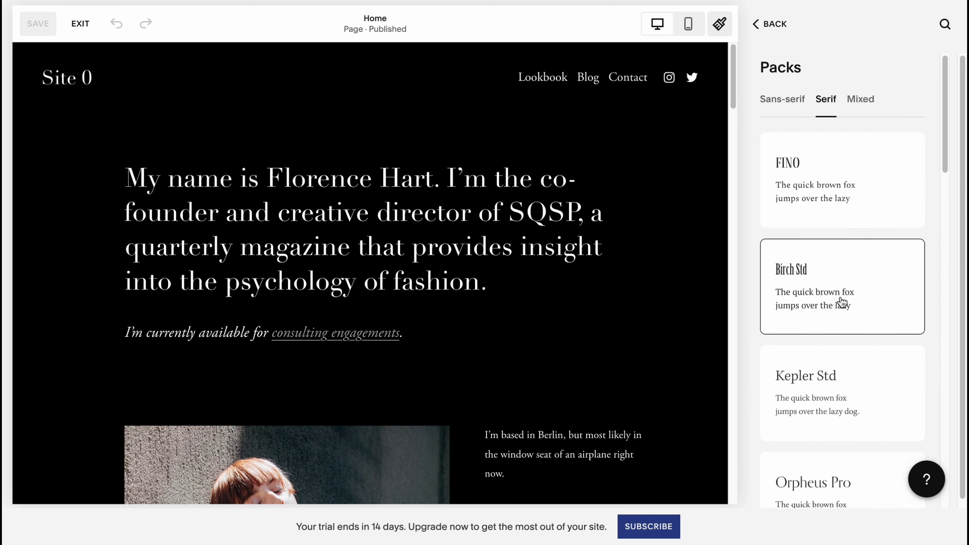
pyautogui.click(826, 371)
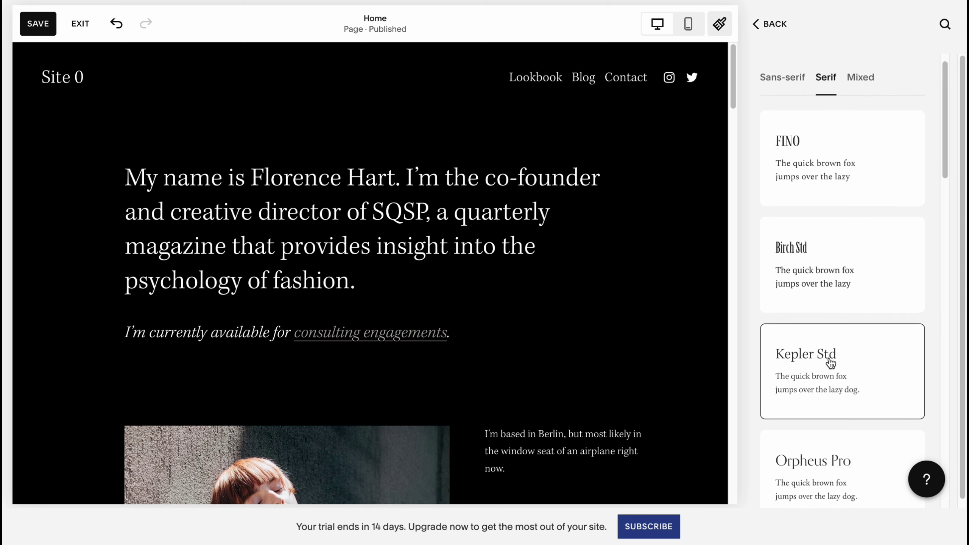
pyautogui.click(813, 472)
pyautogui.scroll(-2, 839, 362)
pyautogui.scroll(-3, 856, 347)
pyautogui.click(823, 328)
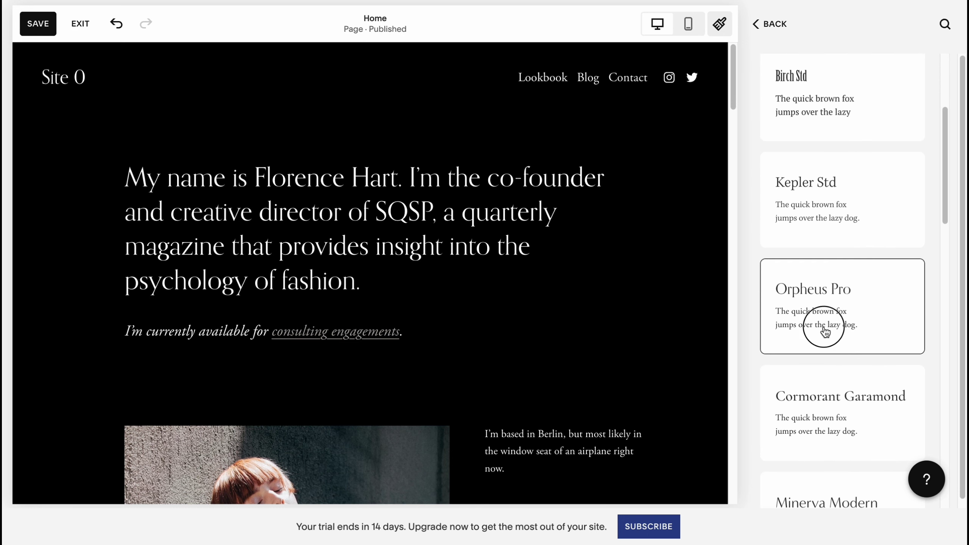
pyautogui.scroll(-2, 827, 348)
pyautogui.click(831, 364)
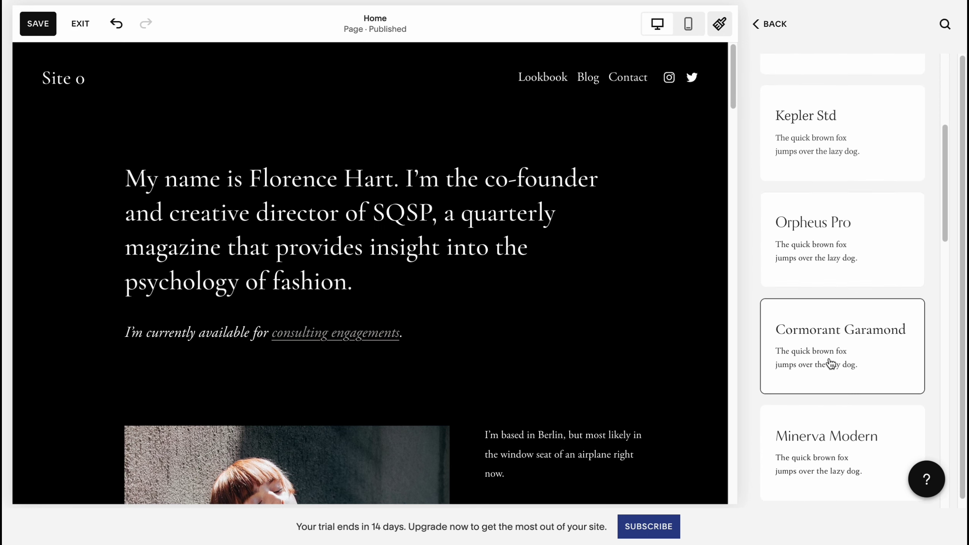
# Step: Try Minerva Modern, Baskerville Display PT and LTC Bodoni 175, then settle on IvyMode and save
pyautogui.scroll(-1, 864, 392)
pyautogui.click(842, 418)
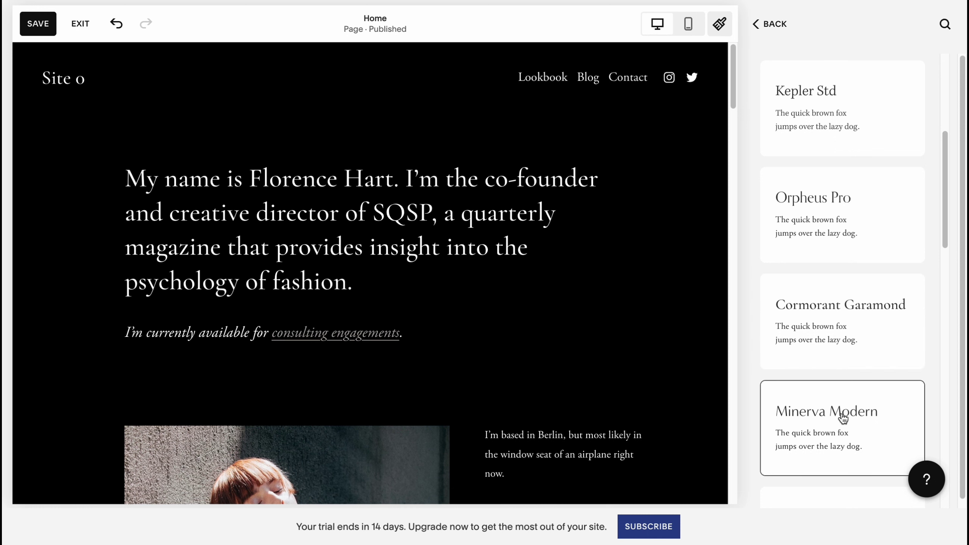
pyautogui.scroll(-3, 821, 382)
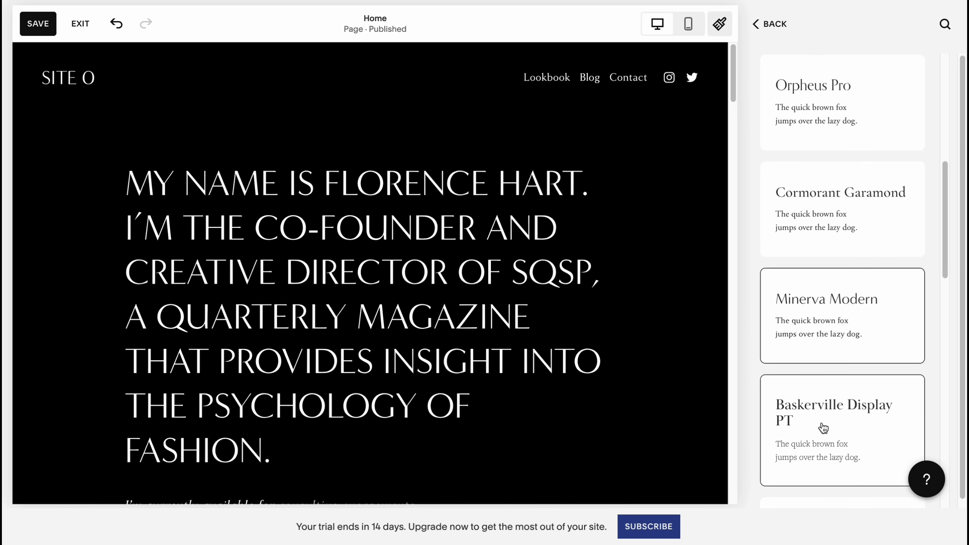
pyautogui.click(832, 397)
pyautogui.scroll(-2, 849, 367)
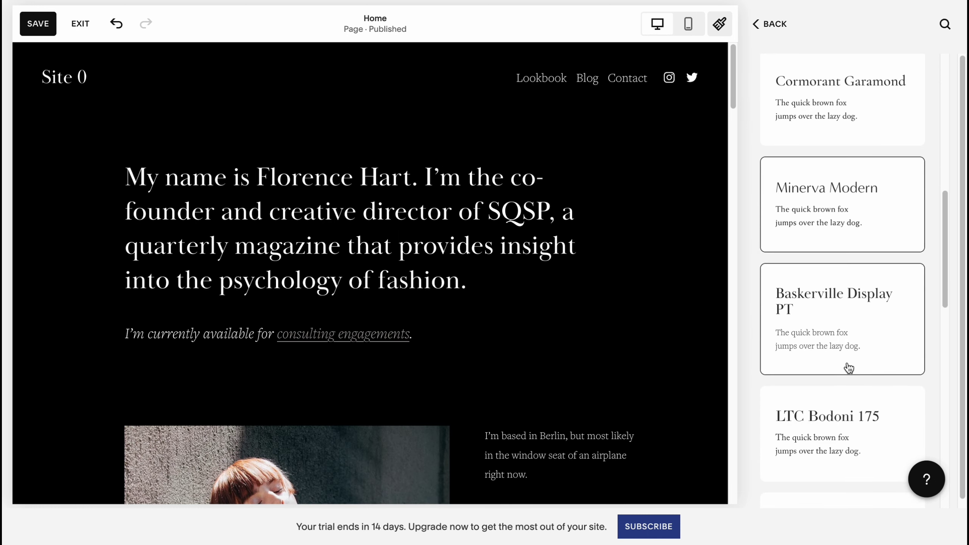
pyautogui.click(832, 411)
pyautogui.scroll(-6, 844, 368)
pyautogui.click(830, 415)
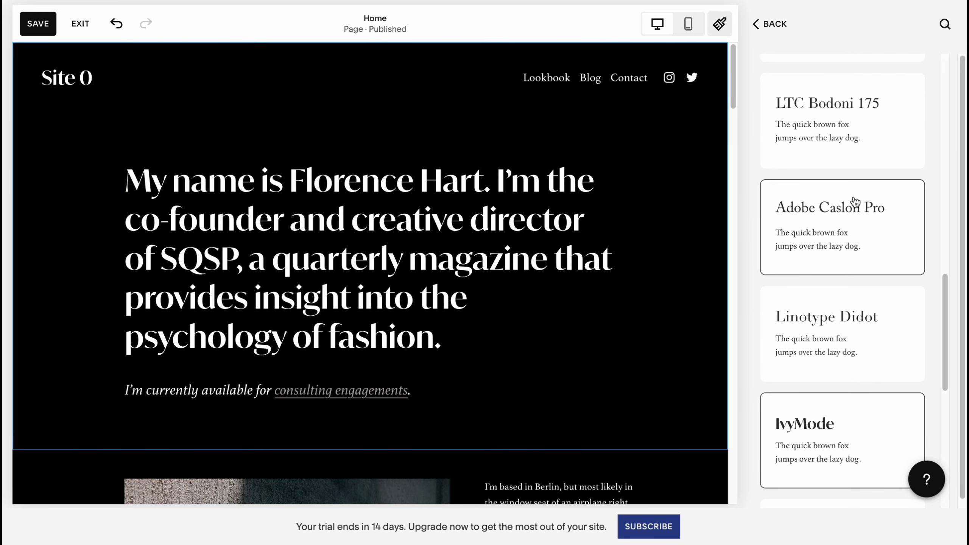
pyautogui.click(38, 25)
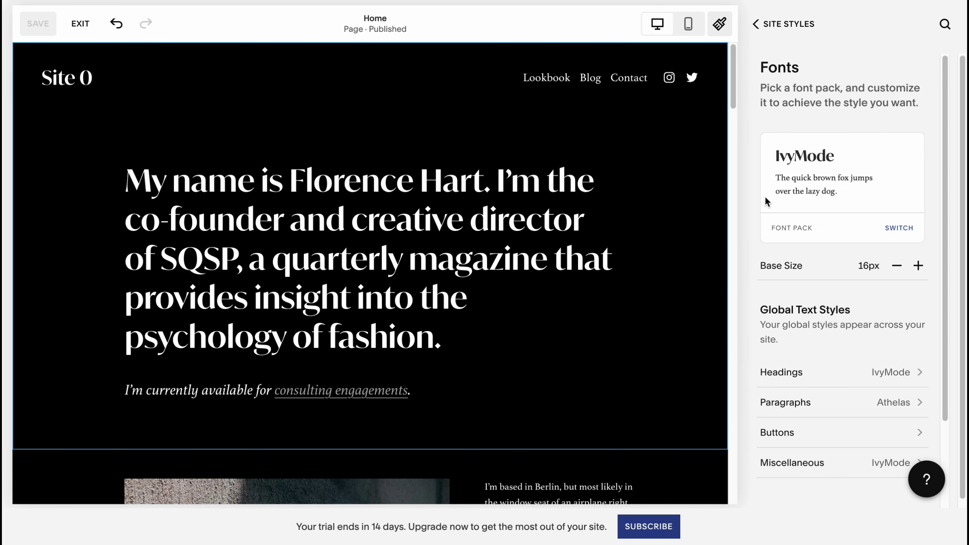
pyautogui.click(780, 25)
# Step: Leave page editing and open the colour palette editor under Site Styles > Colors
pyautogui.click(780, 26)
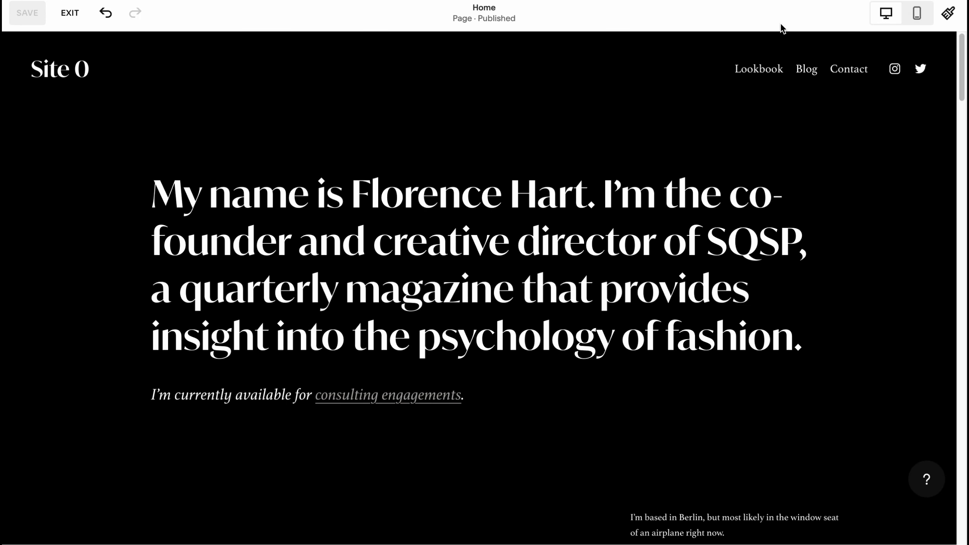
pyautogui.moveTo(780, 241)
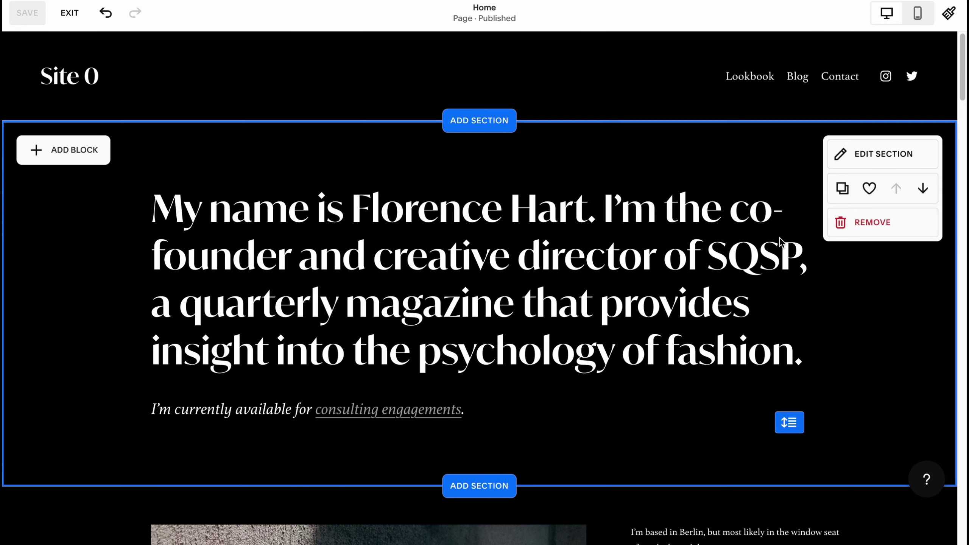
pyautogui.click(69, 13)
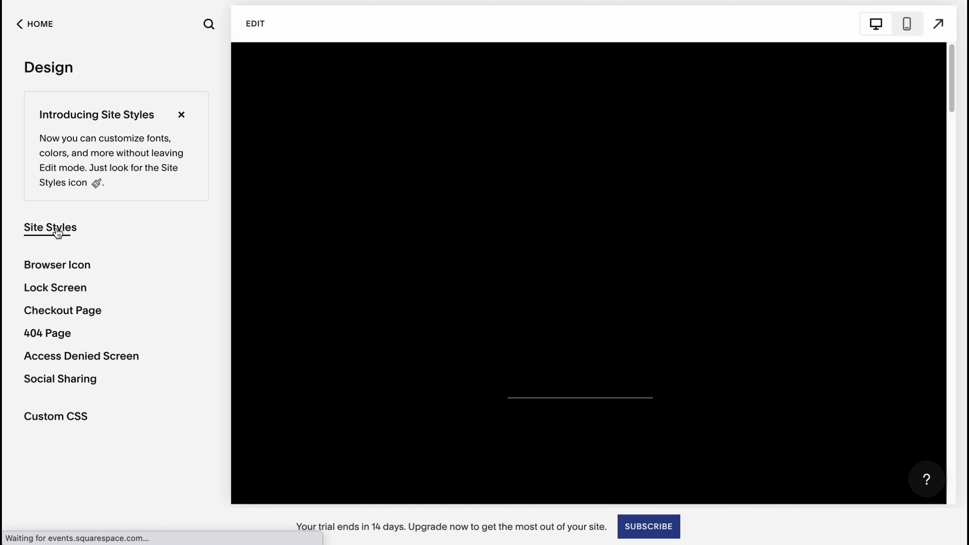
pyautogui.click(58, 231)
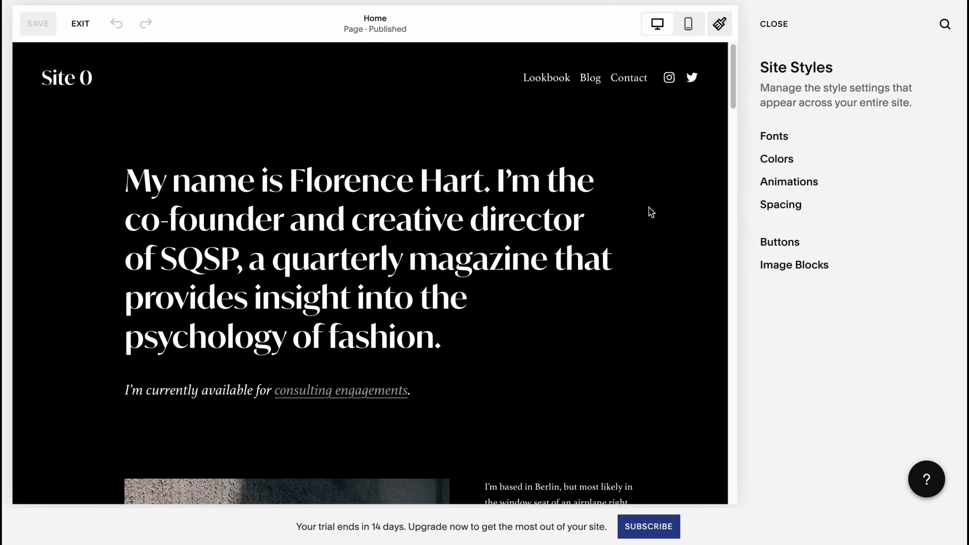
pyautogui.click(782, 164)
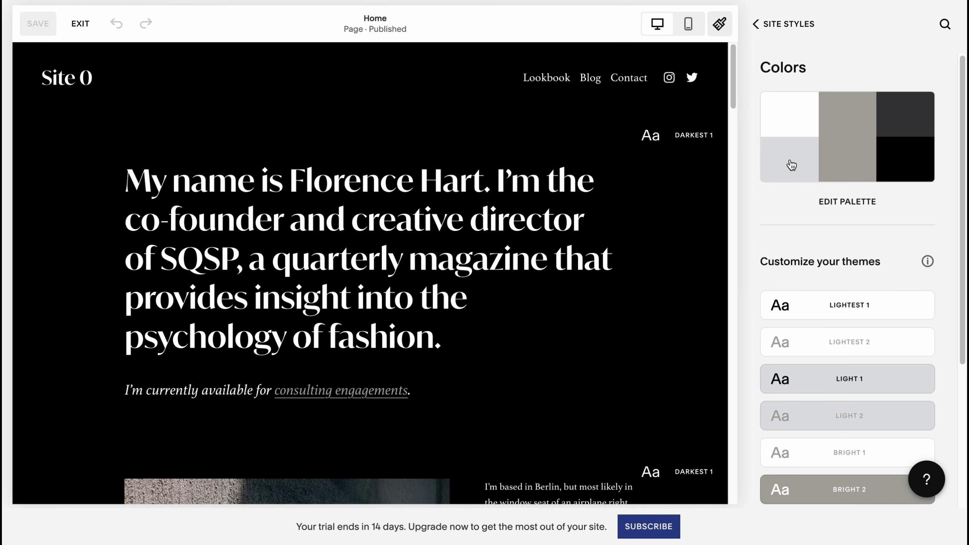
pyautogui.click(849, 212)
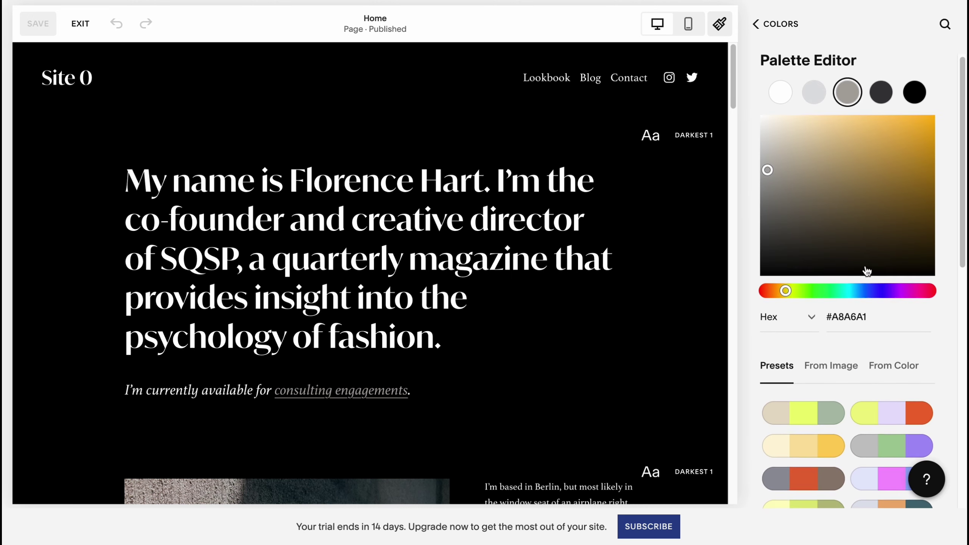
# Step: Apply the grey, orange and teal palette, try yellow, red and magenta, then undo
pyautogui.scroll(-3, 886, 345)
pyautogui.scroll(-1, 888, 348)
pyautogui.click(900, 368)
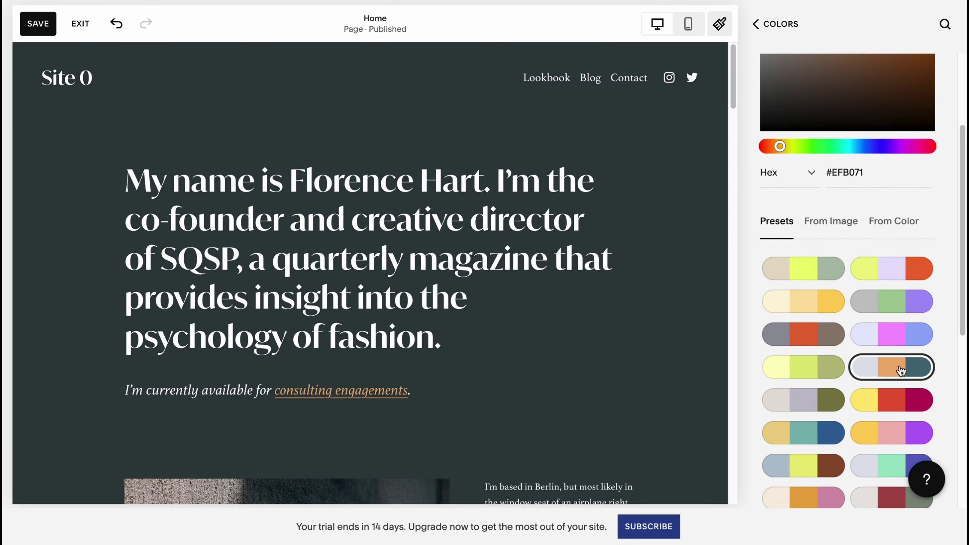
pyautogui.scroll(-15, 494, 375)
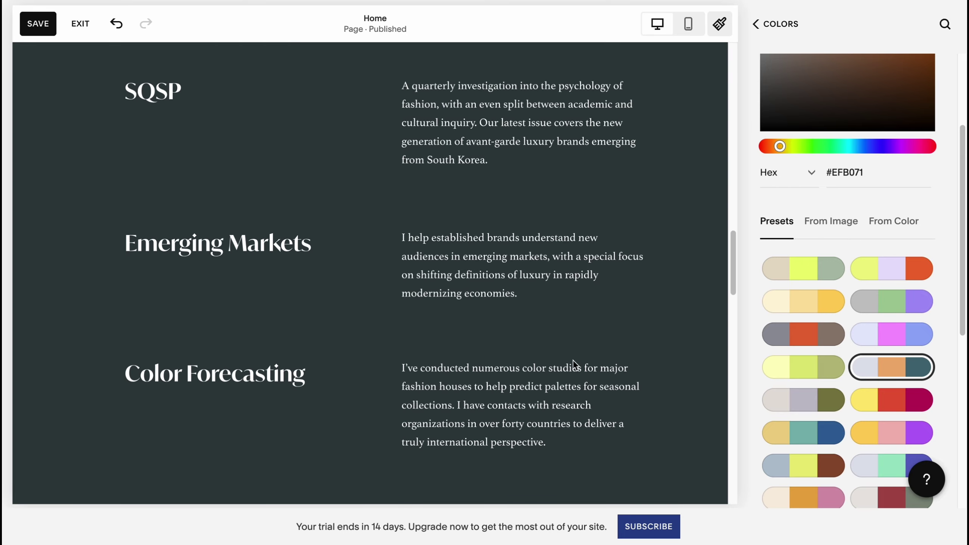
pyautogui.click(906, 410)
pyautogui.scroll(5, 328, 343)
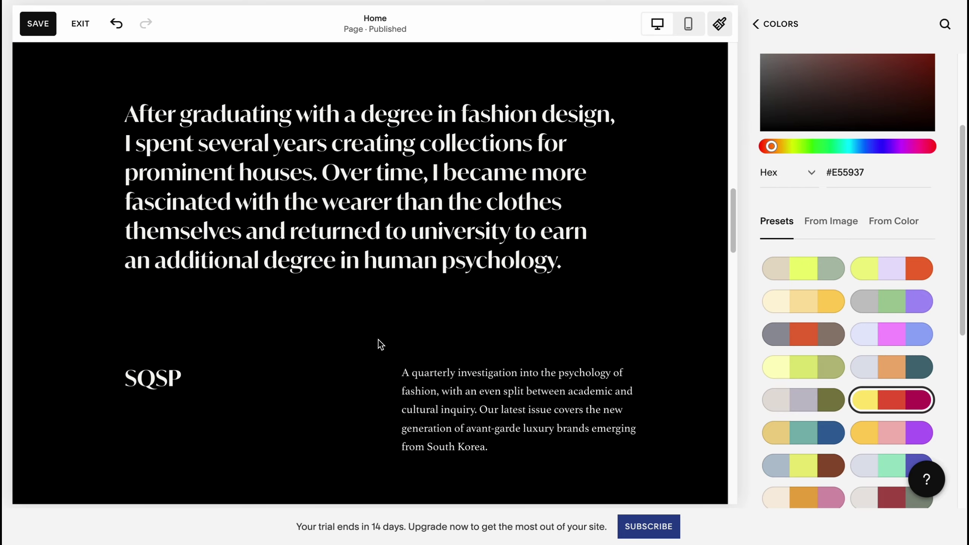
pyautogui.hotkey('ctrl', 'z')
pyautogui.scroll(6, 486, 368)
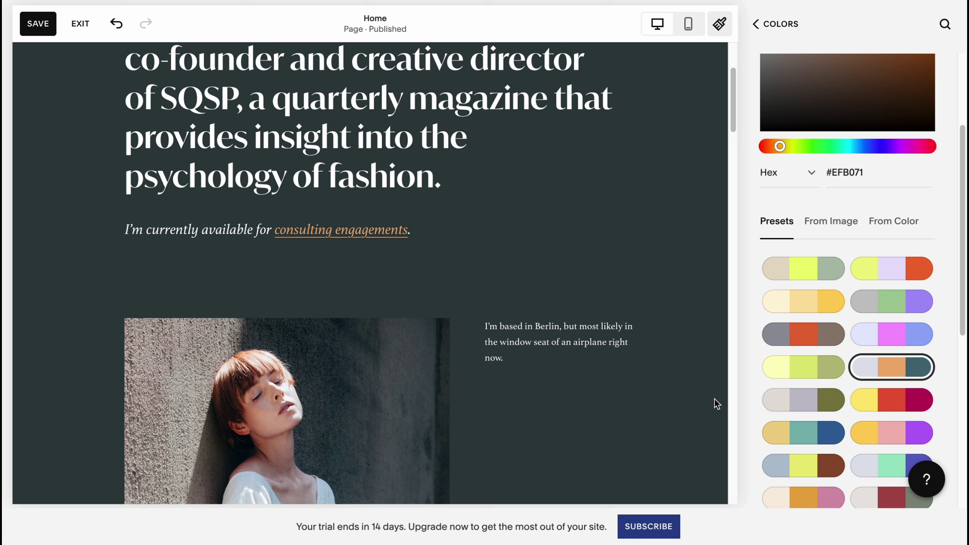
# Step: Preview the lavender, grey-orange-brown, lime, pink-red and grey-orange-black preset palettes
pyautogui.click(900, 344)
pyautogui.click(791, 343)
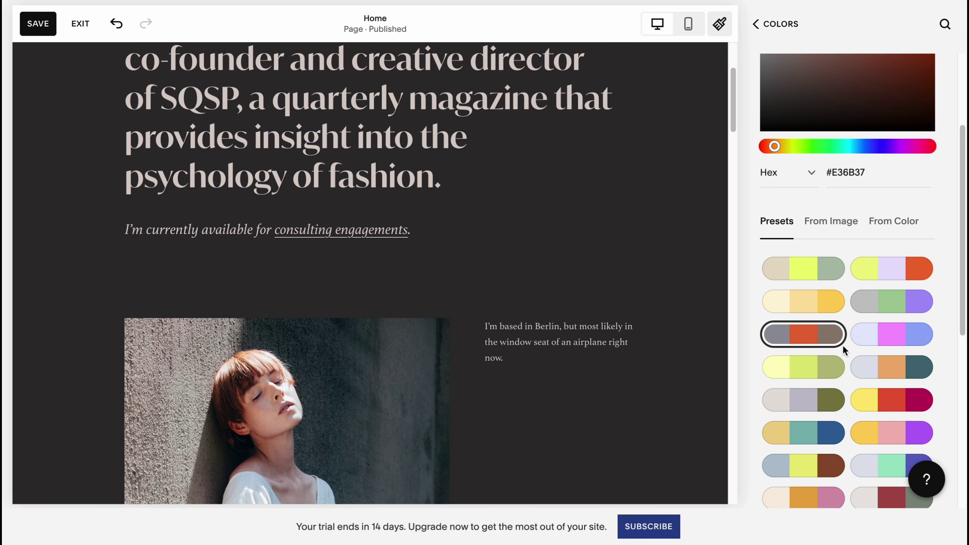
pyautogui.click(902, 272)
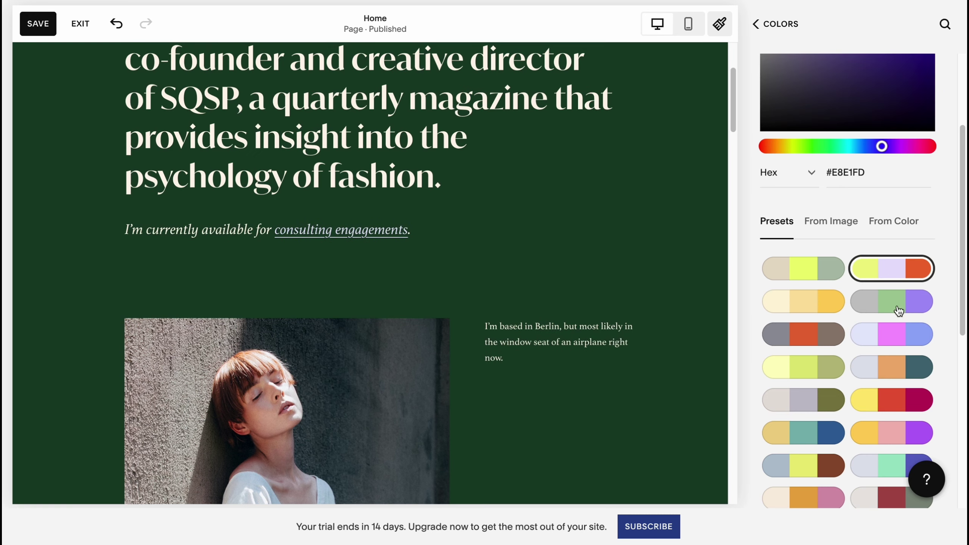
pyautogui.scroll(-7, 892, 344)
pyautogui.scroll(4, 478, 346)
pyautogui.click(915, 446)
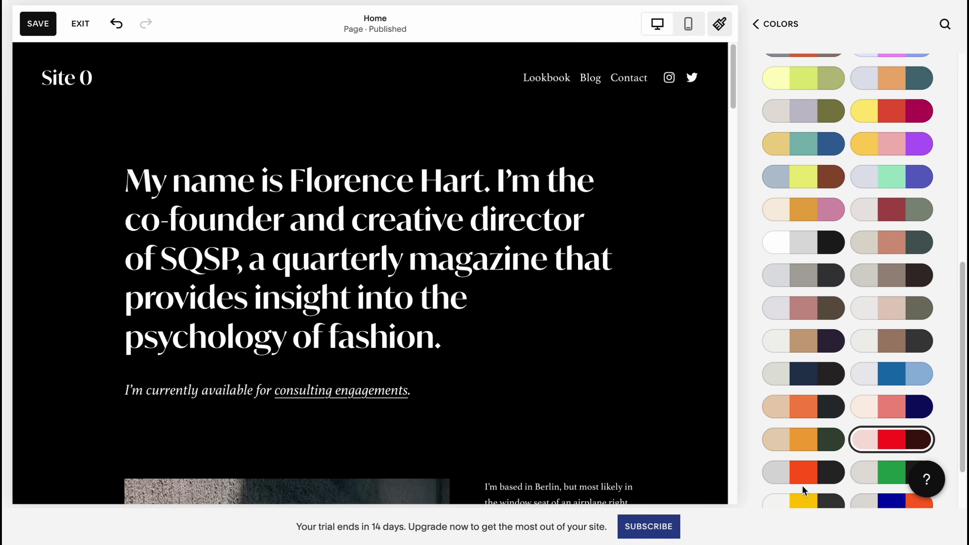
pyautogui.click(804, 481)
# Step: Preview further preset palettes, including blue-accent, brown-dark and beige-olive ones
pyautogui.scroll(-2, 888, 440)
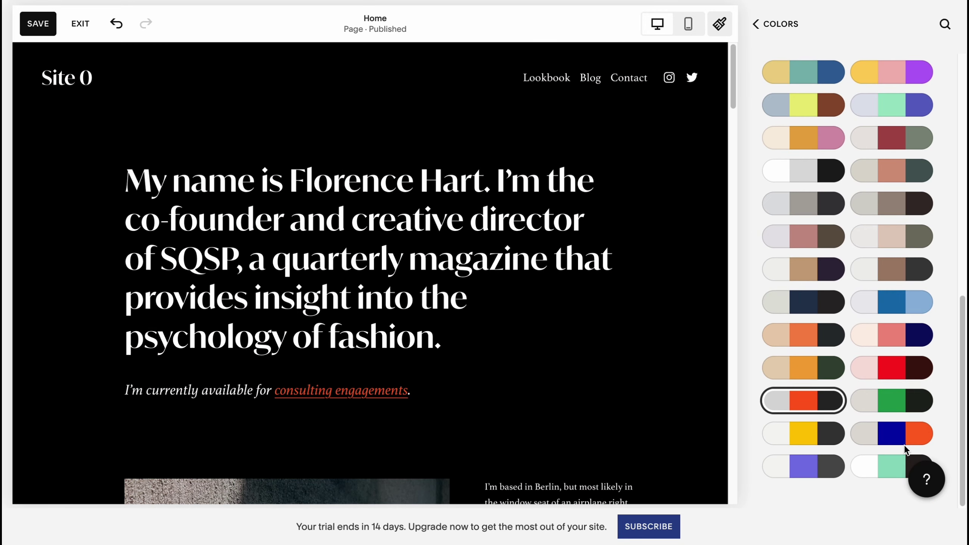
pyautogui.click(883, 439)
pyautogui.click(886, 401)
pyautogui.click(876, 338)
pyautogui.click(890, 307)
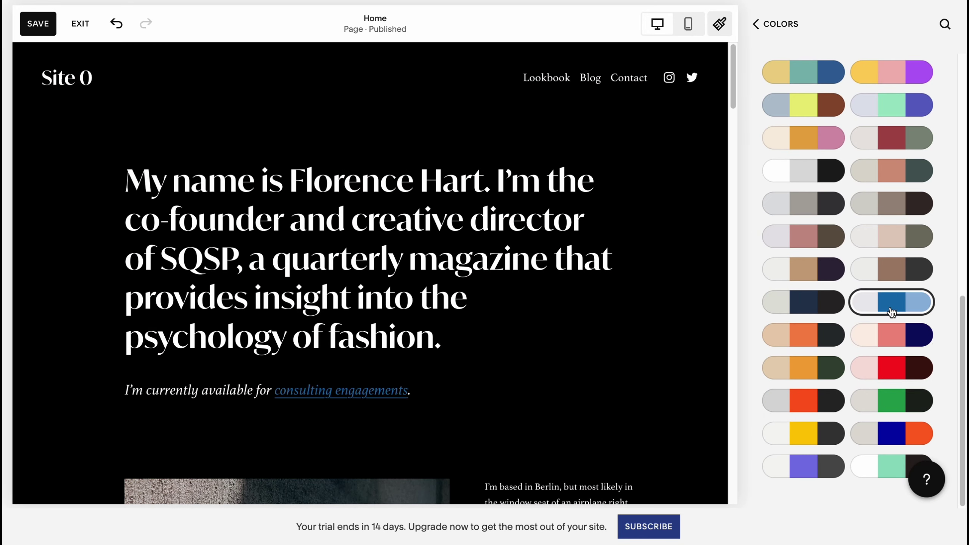
pyautogui.click(887, 271)
pyautogui.click(893, 235)
pyautogui.click(885, 205)
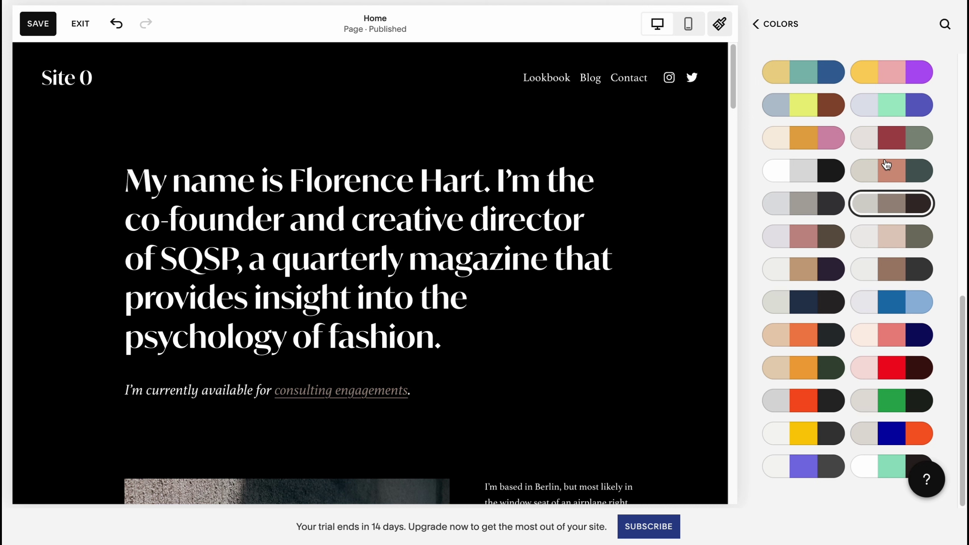
pyautogui.click(884, 170)
pyautogui.click(882, 135)
pyautogui.click(882, 107)
pyautogui.scroll(8, 888, 273)
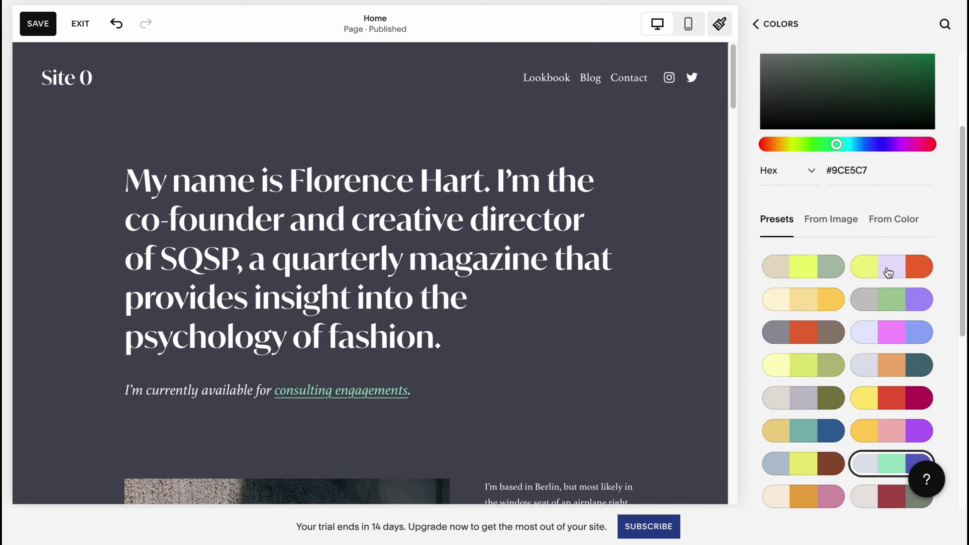
# Step: Settle on the grey, orange and teal palette and save the site colours
pyautogui.click(882, 435)
pyautogui.click(884, 368)
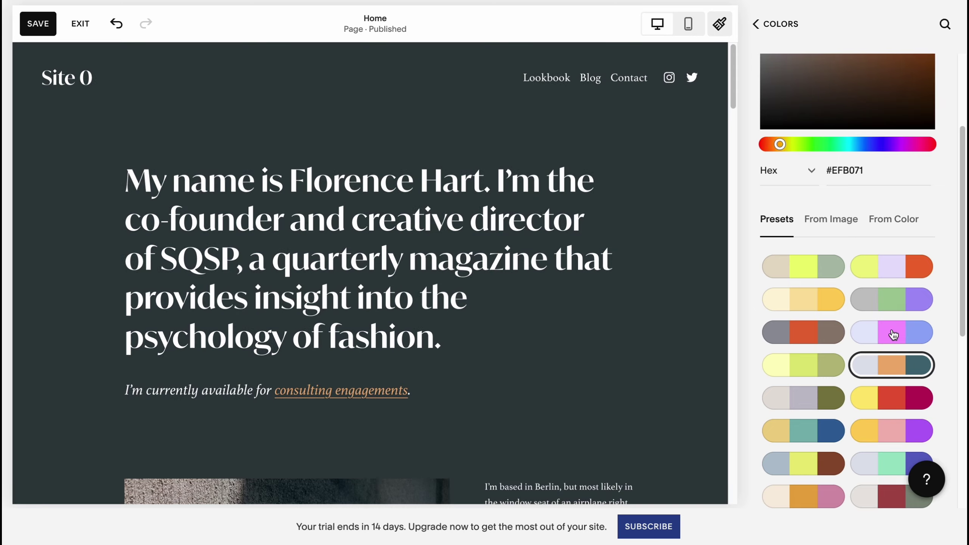
pyautogui.scroll(-8, 493, 363)
pyautogui.scroll(-10, 496, 365)
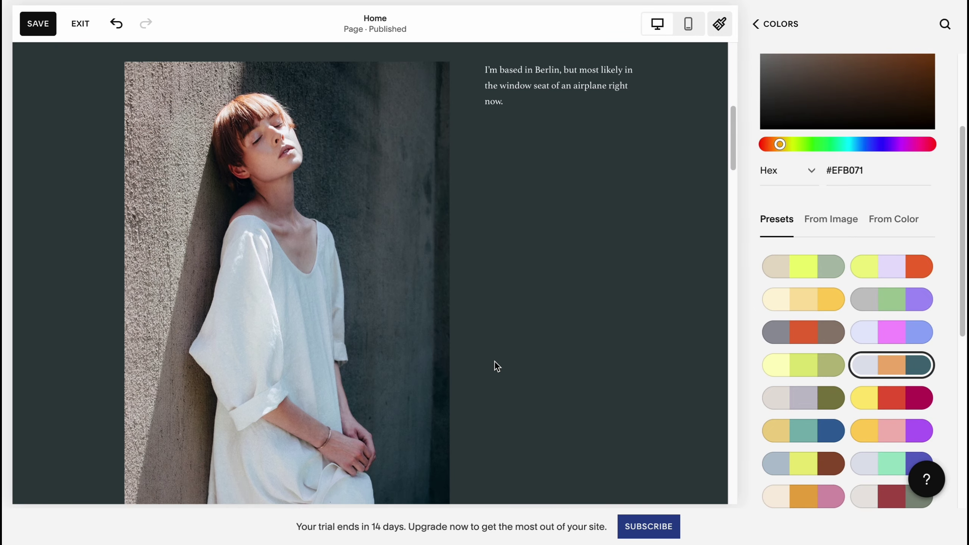
pyautogui.scroll(-7, 473, 345)
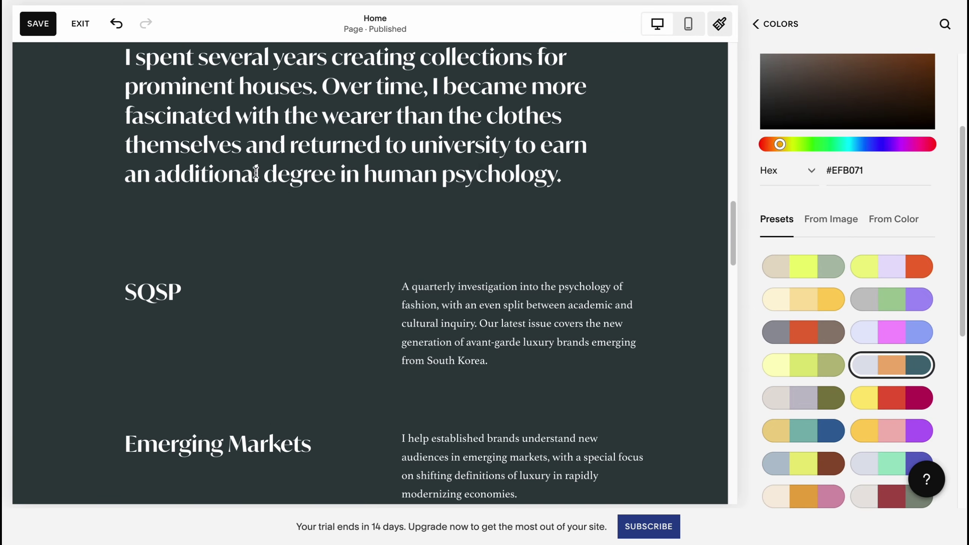
pyautogui.click(37, 21)
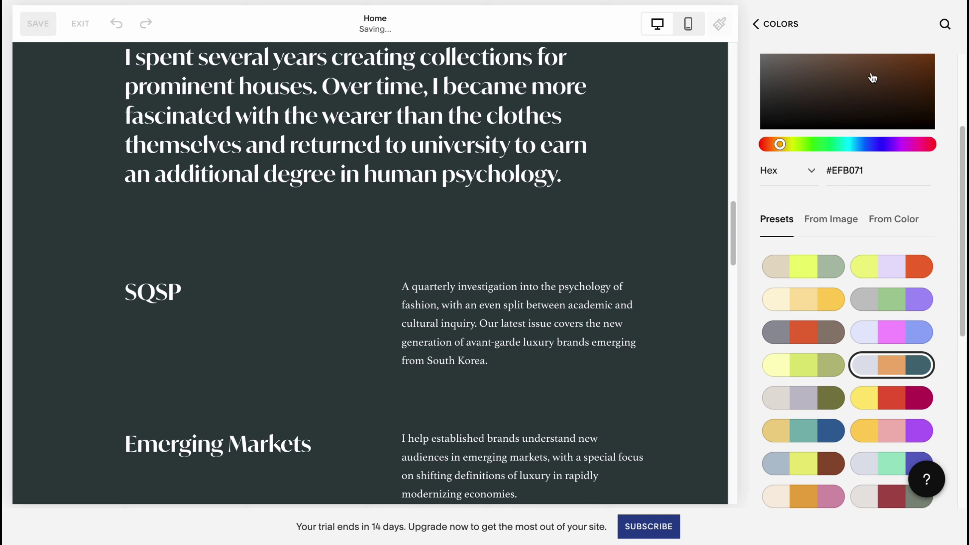
pyautogui.click(780, 27)
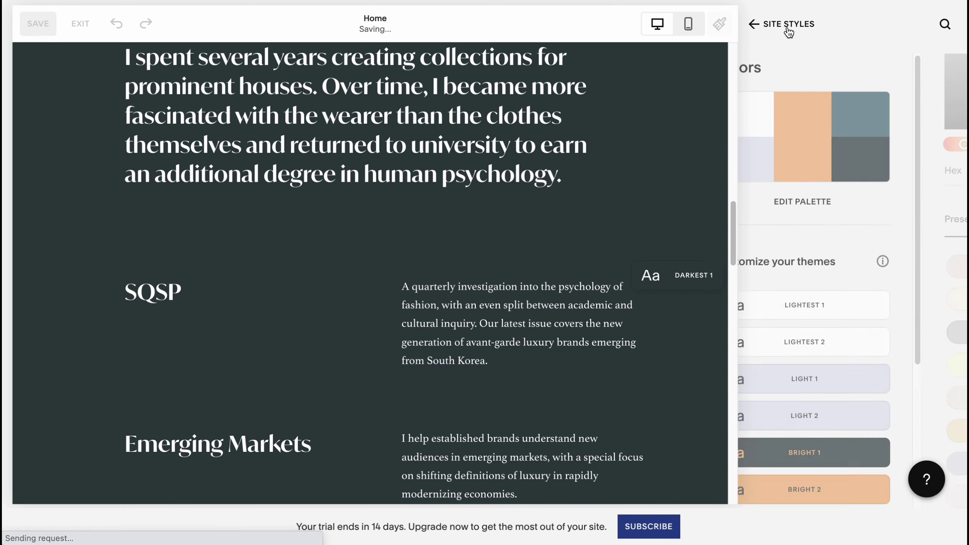
pyautogui.click(792, 25)
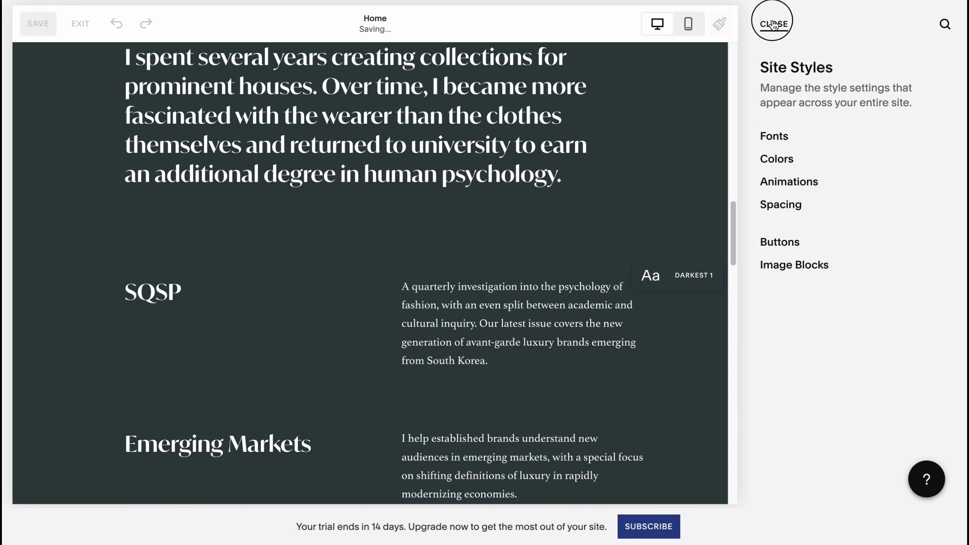
# Step: Select the portrait image block and open the Free Images picker to find a replacement
pyautogui.click(773, 25)
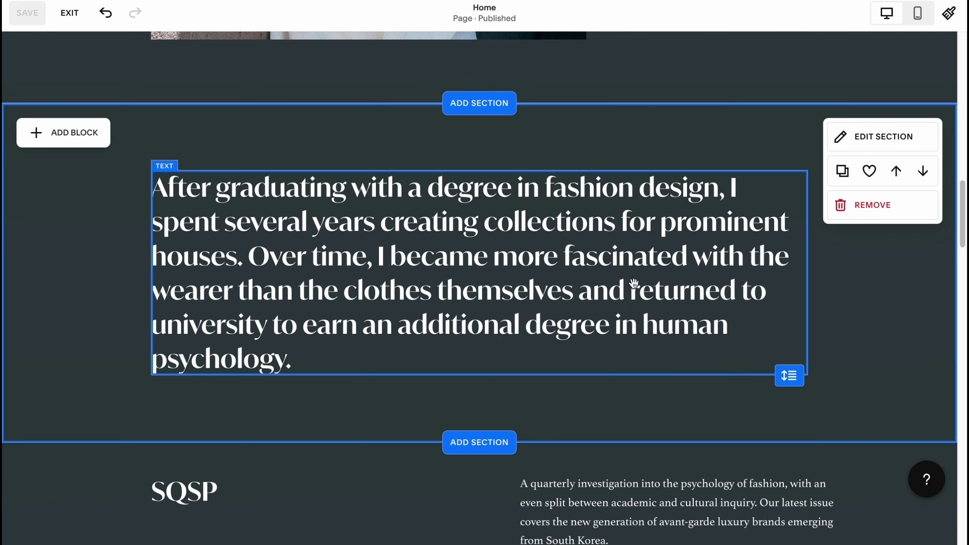
pyautogui.scroll(15, 633, 283)
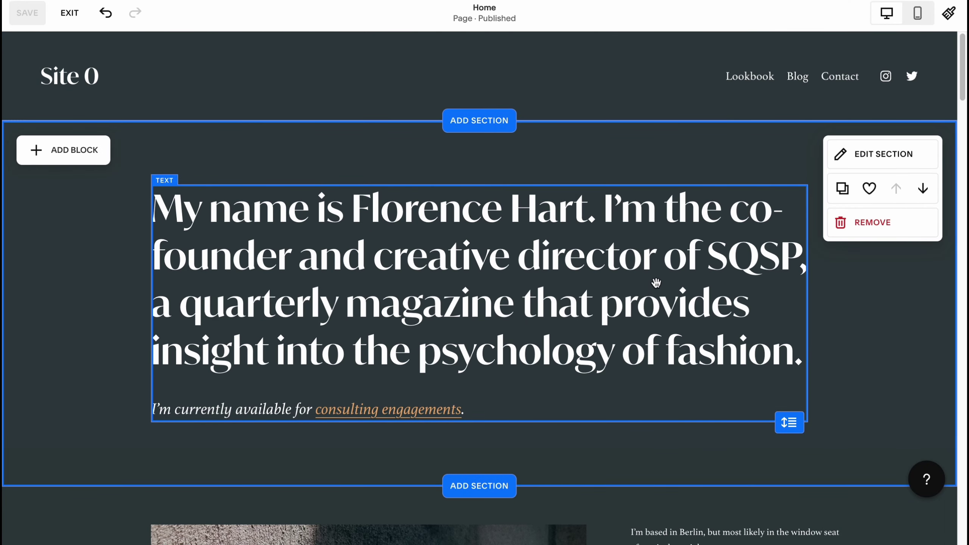
pyautogui.scroll(-5, 470, 349)
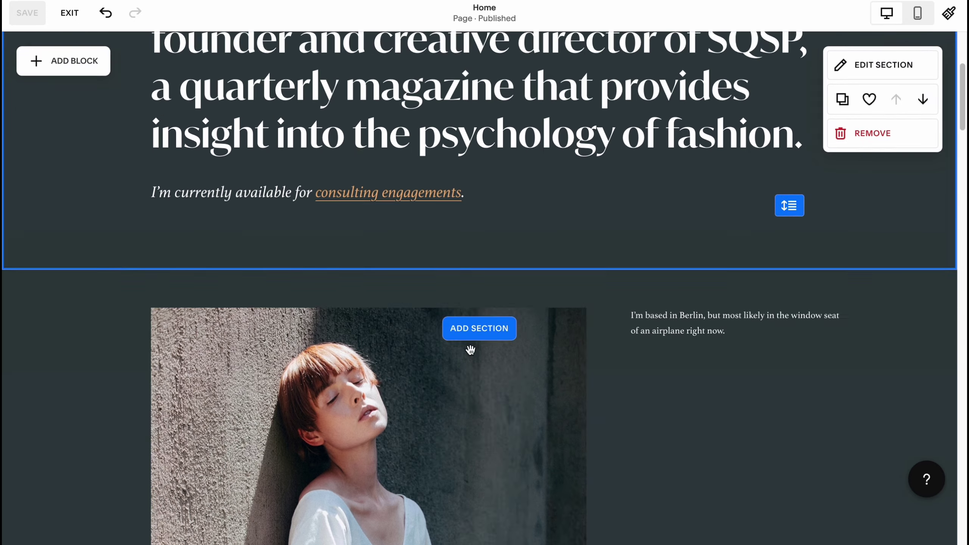
pyautogui.scroll(-11, 520, 347)
pyautogui.scroll(16, 519, 346)
pyautogui.scroll(-6, 519, 346)
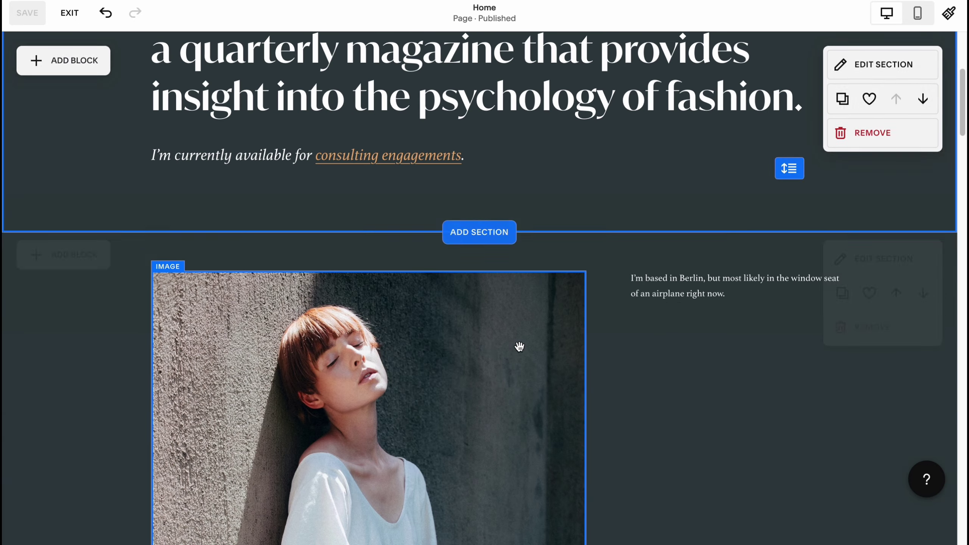
pyautogui.scroll(-3, 520, 346)
pyautogui.click(359, 335)
pyautogui.scroll(-2, 348, 303)
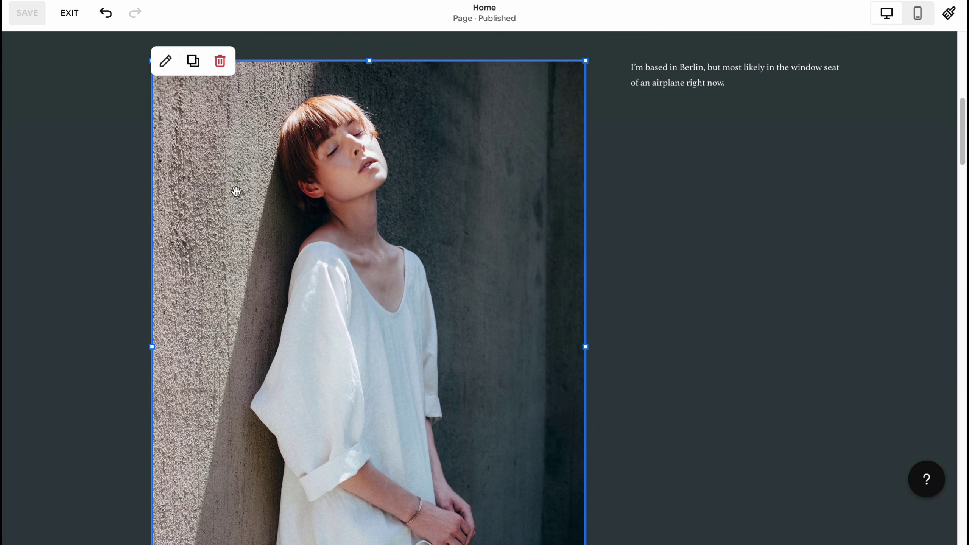
pyautogui.click(165, 61)
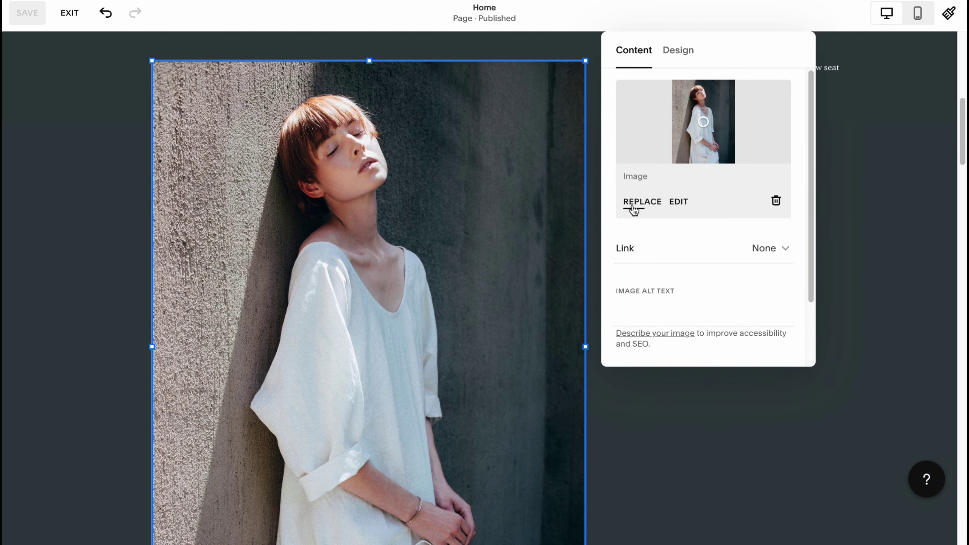
pyautogui.click(633, 210)
pyautogui.click(671, 293)
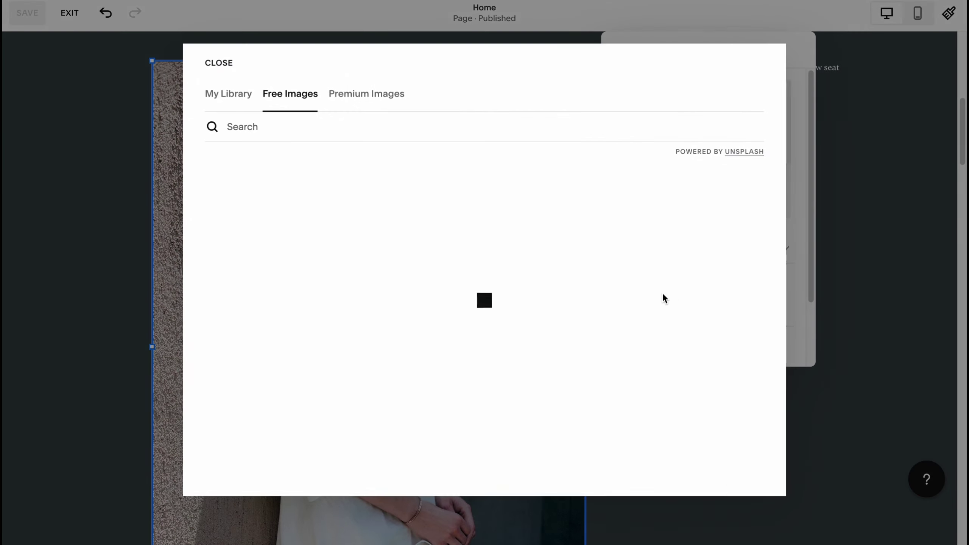
# Step: Replace the portrait with the free night-city train photo
pyautogui.scroll(-10, 400, 287)
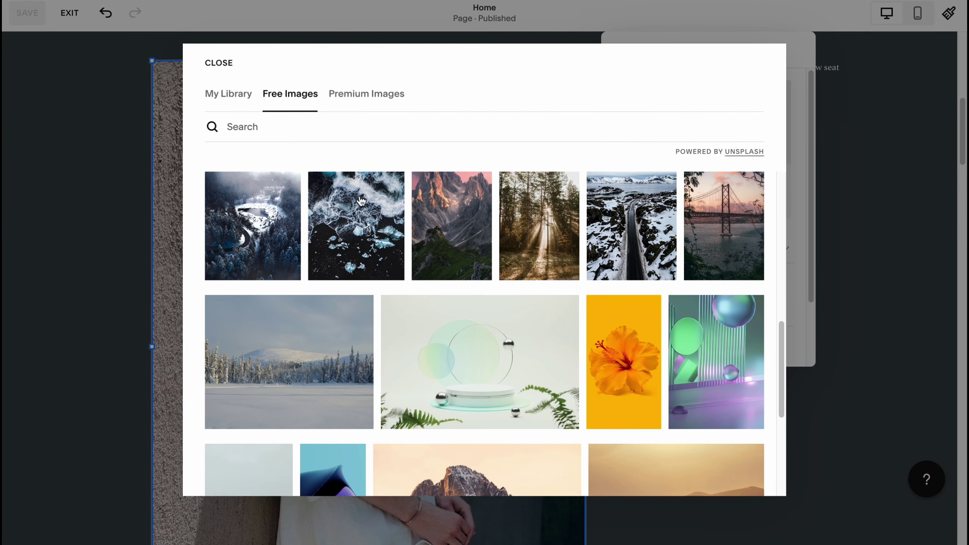
pyautogui.scroll(-5, 415, 330)
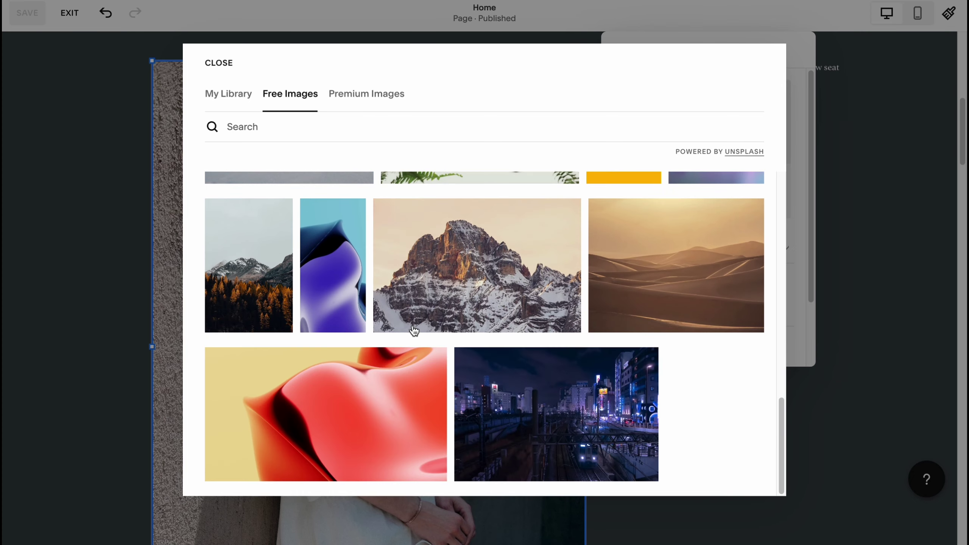
pyautogui.scroll(-7, 495, 369)
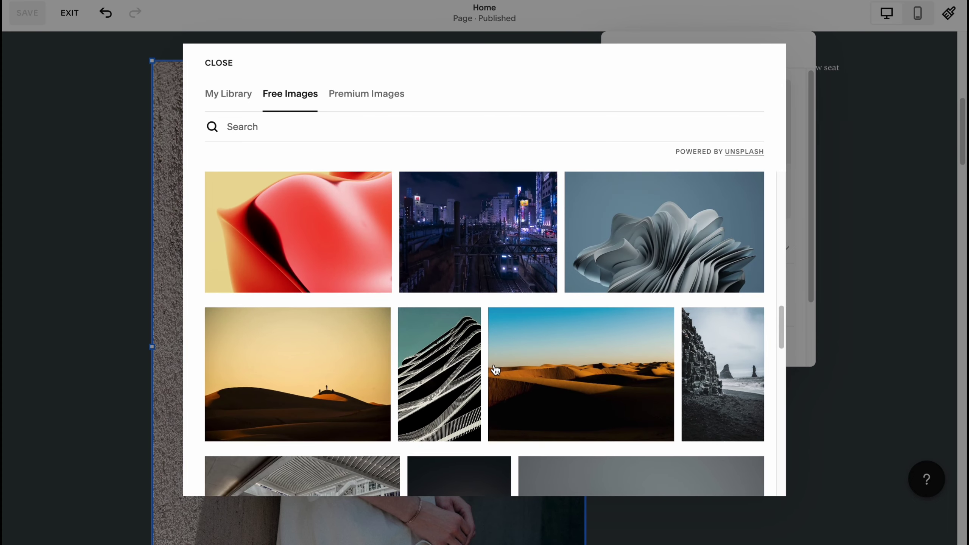
pyautogui.click(516, 230)
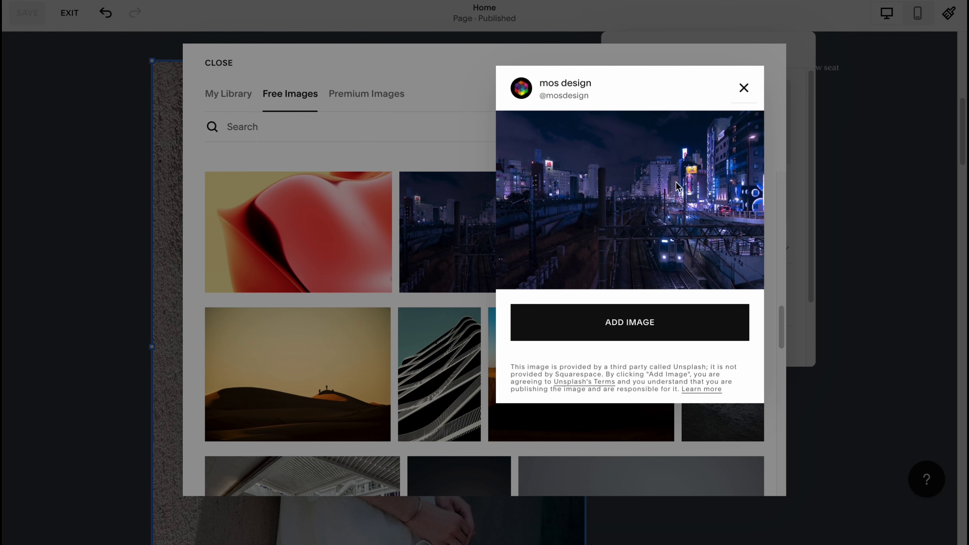
pyautogui.click(647, 321)
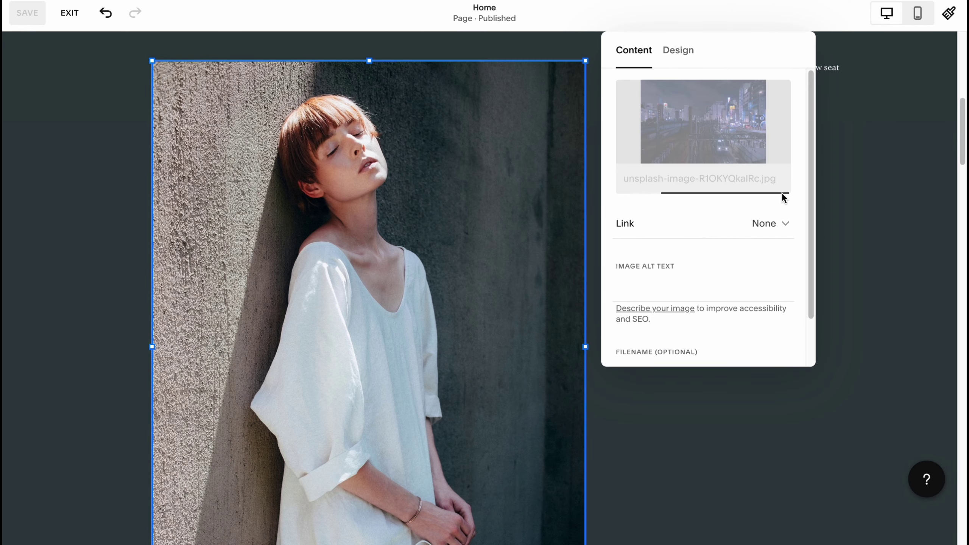
# Step: Split the image's corner radius into separate per-corner values
pyautogui.click(686, 53)
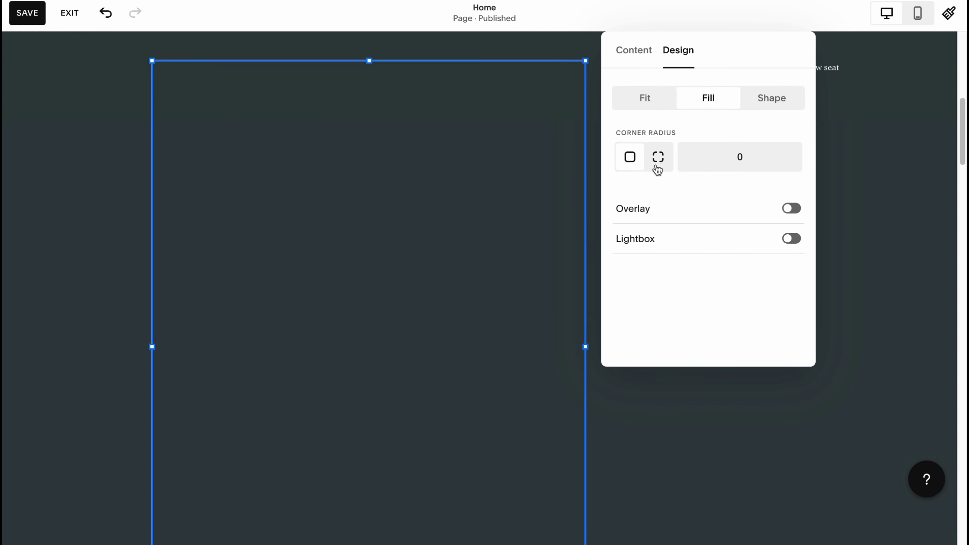
pyautogui.click(657, 158)
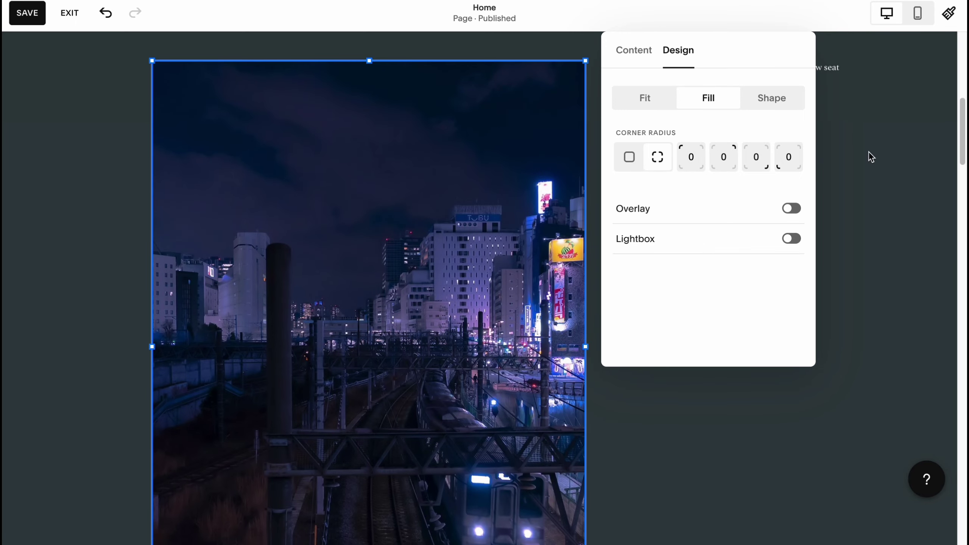
pyautogui.click(868, 152)
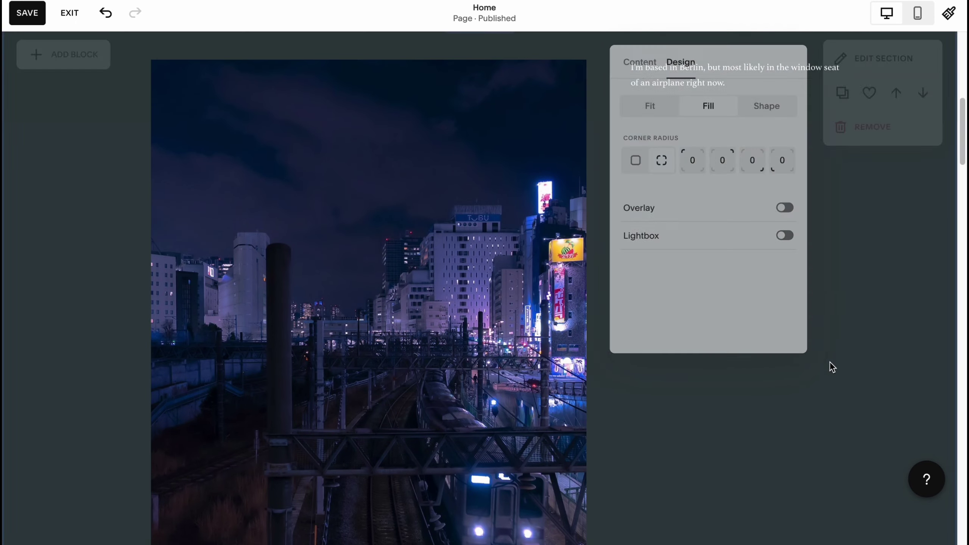
# Step: Replace the main heading text with 'HelperMan Tutorials Page'
pyautogui.scroll(10, 693, 315)
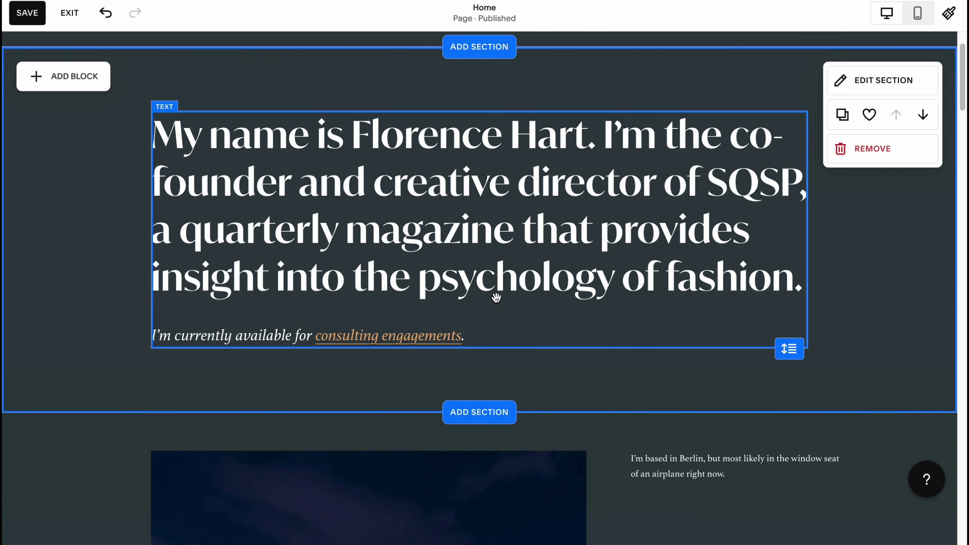
pyautogui.doubleClick(477, 277)
pyautogui.click(475, 276)
pyautogui.click(494, 217)
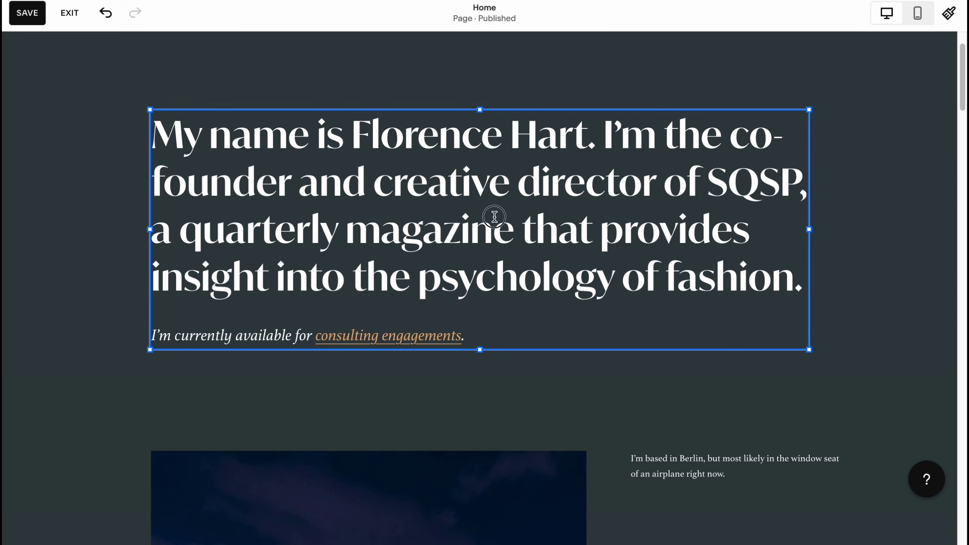
pyautogui.moveTo(798, 272); pyautogui.dragTo(108, 141)
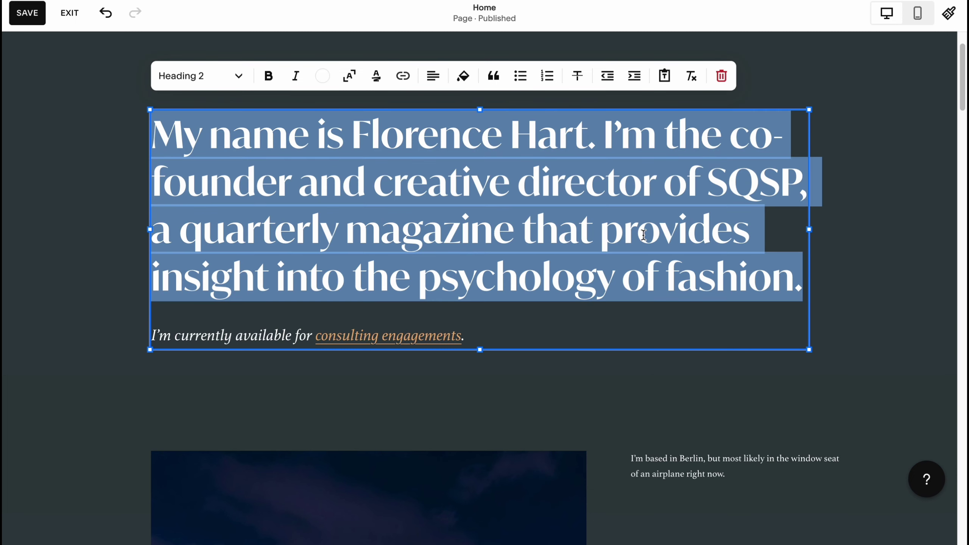
pyautogui.write('HelperMan Tutorials Page')
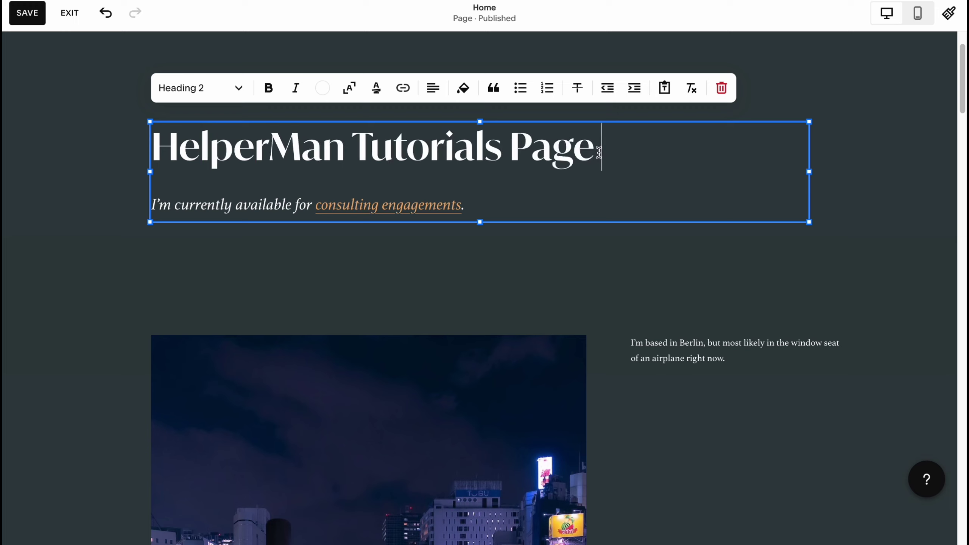
# Step: Make the new heading bold and italic, and colour it orange
pyautogui.moveTo(599, 152); pyautogui.dragTo(234, 97)
pyautogui.click(267, 87)
pyautogui.click(290, 88)
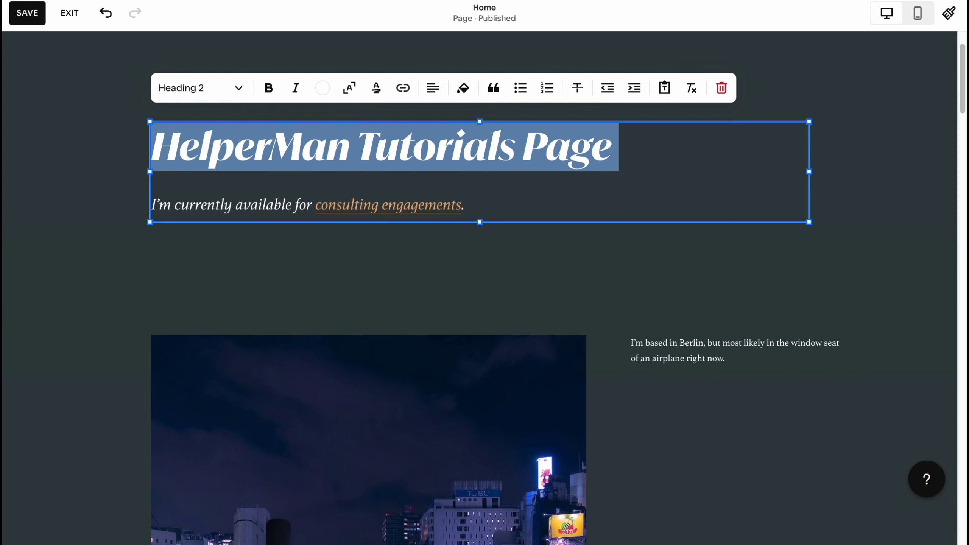
pyautogui.click(323, 88)
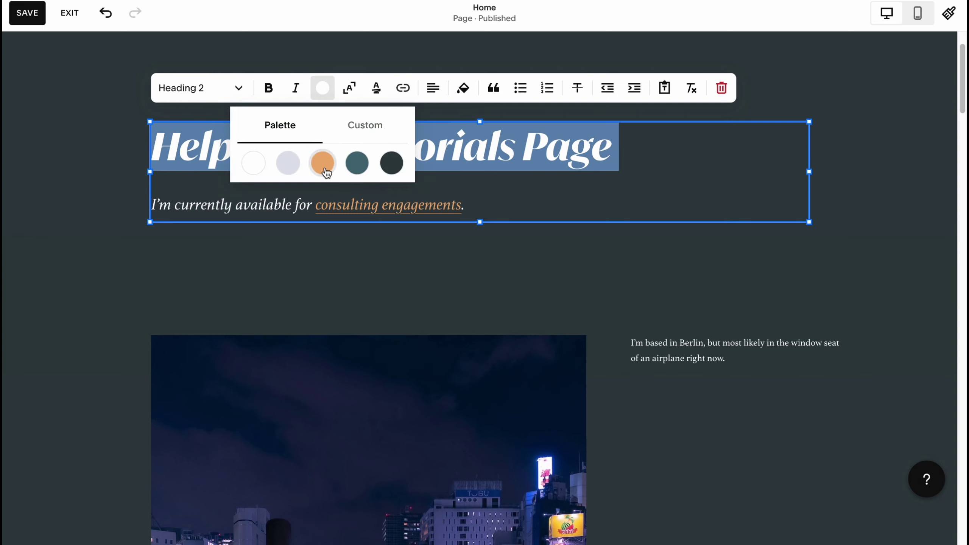
pyautogui.click(322, 163)
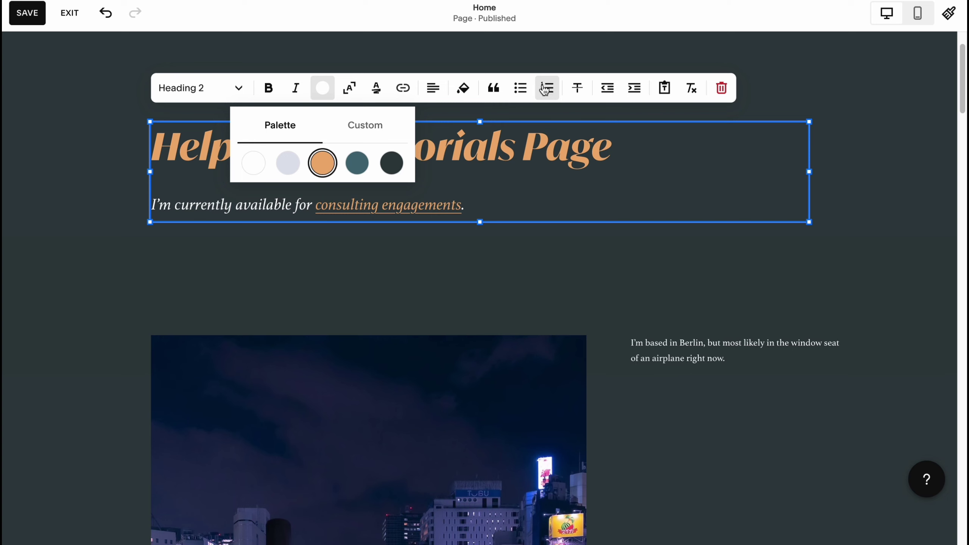
pyautogui.click(851, 183)
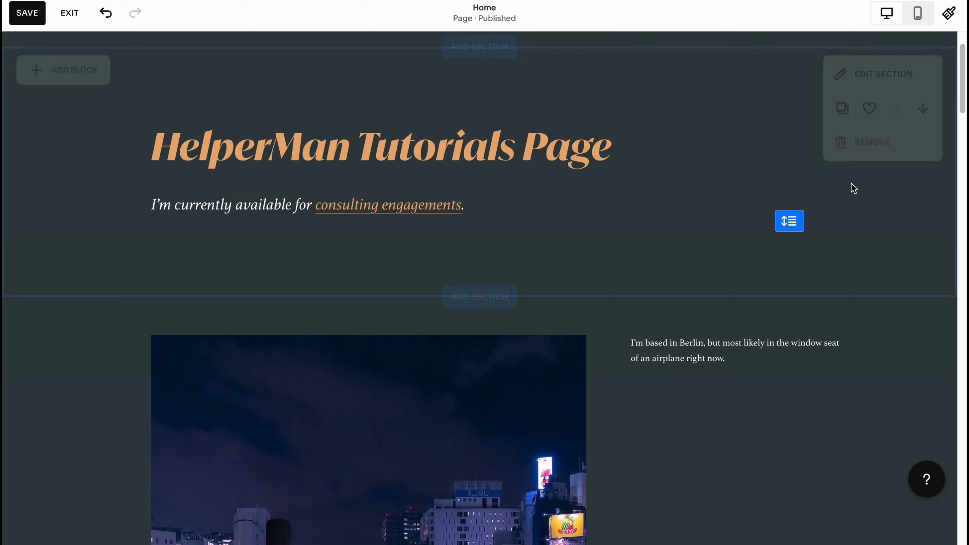
pyautogui.scroll(2, 210, 154)
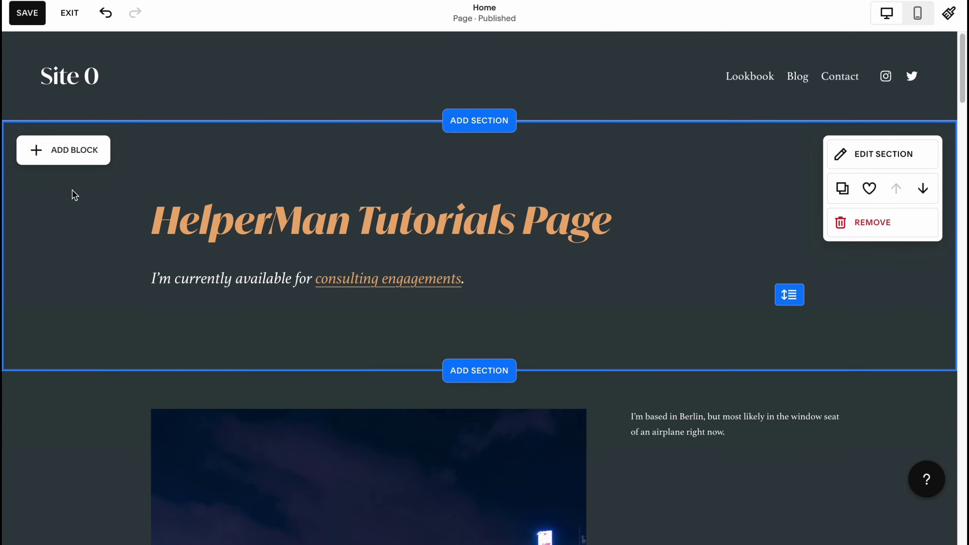
# Step: Shift the heading block right and align its text to the bottom
pyautogui.click(344, 227)
pyautogui.moveTo(303, 223); pyautogui.dragTo(377, 225)
pyautogui.moveTo(171, 244); pyautogui.dragTo(153, 218)
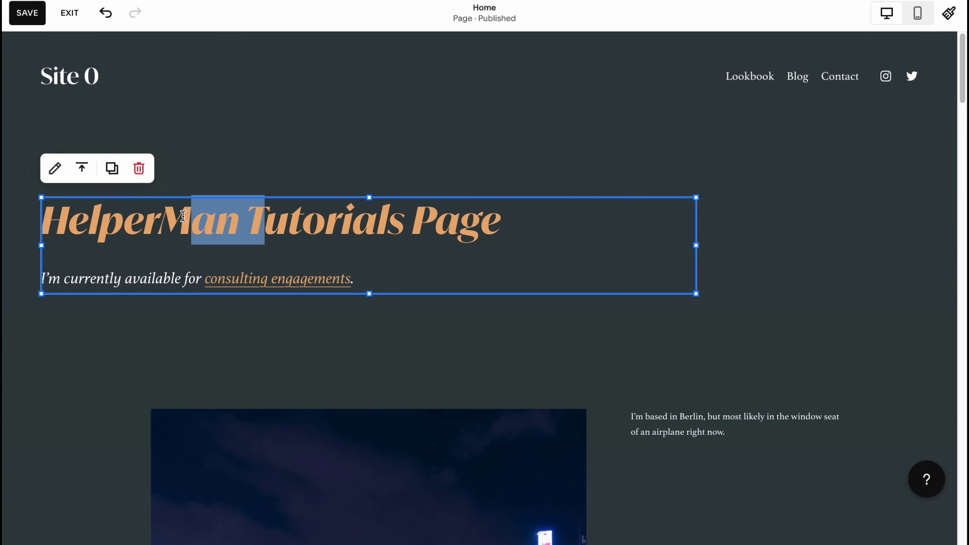
pyautogui.moveTo(237, 236); pyautogui.dragTo(385, 236)
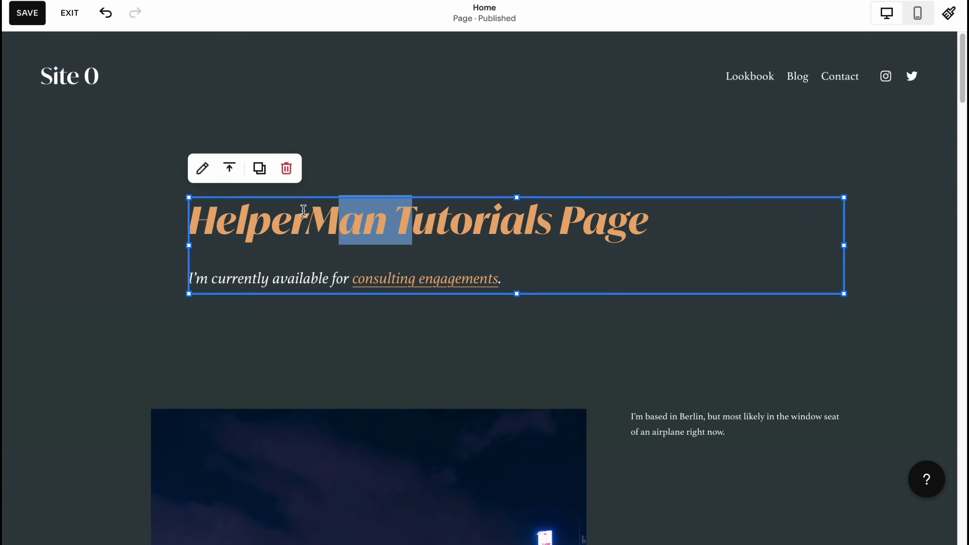
pyautogui.click(229, 170)
pyautogui.click(229, 199)
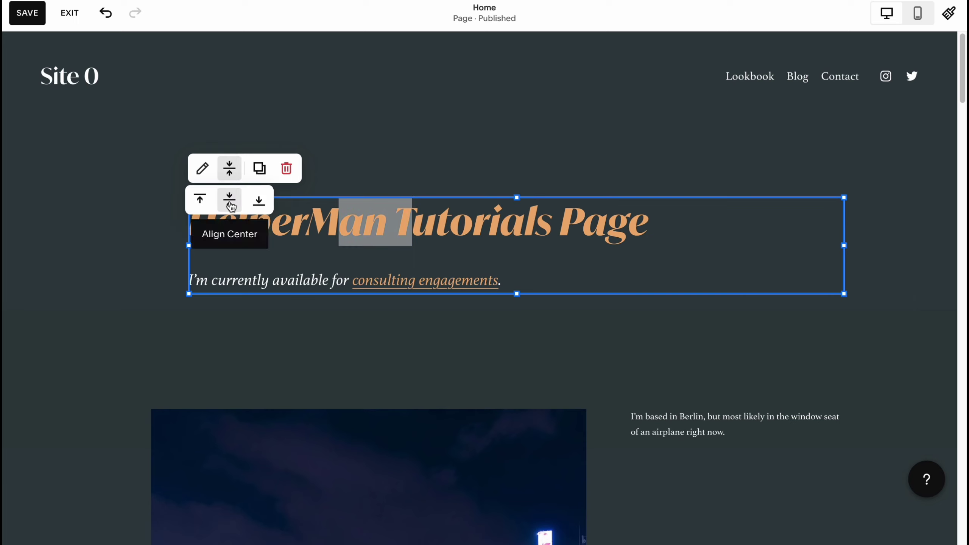
pyautogui.click(259, 200)
# Step: Duplicate the heading block and place the copy below the original
pyautogui.click(261, 170)
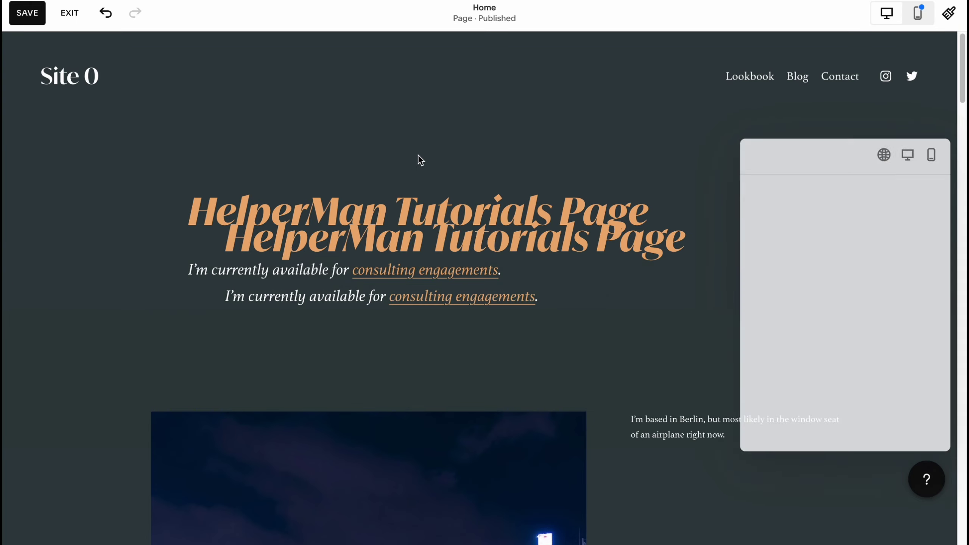
pyautogui.click(416, 248)
pyautogui.moveTo(416, 247); pyautogui.dragTo(376, 346)
pyautogui.click(342, 120)
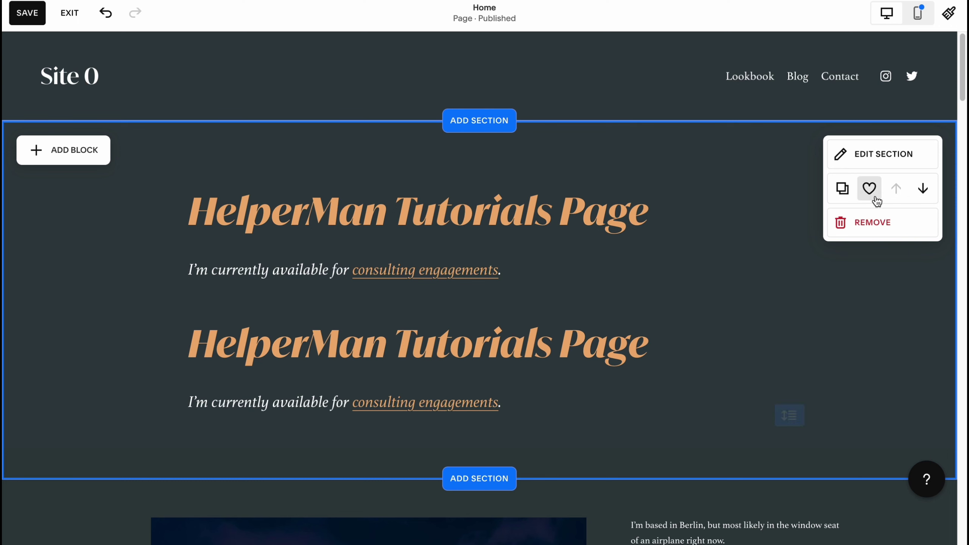
# Step: Move the duplicated-heading section down beneath the night-city image section
pyautogui.click(923, 188)
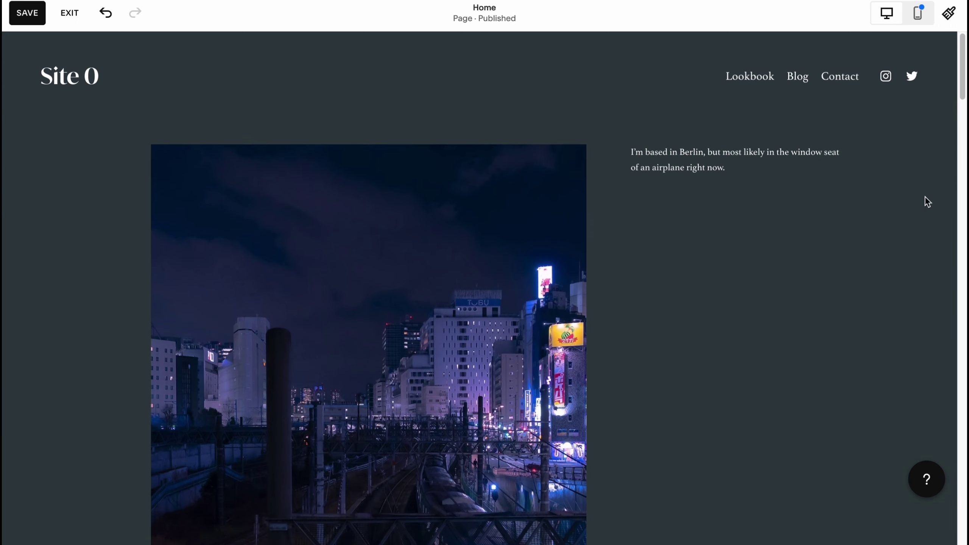
pyautogui.scroll(-3, 330, 316)
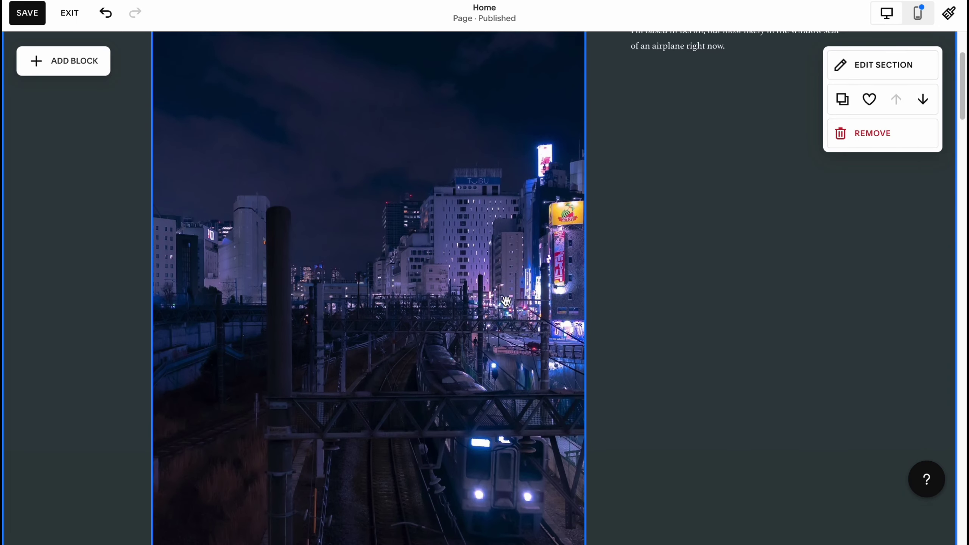
pyautogui.scroll(3, 645, 330)
# Step: Add the three-portrait Meet the Team layout from the People section category
pyautogui.click(479, 120)
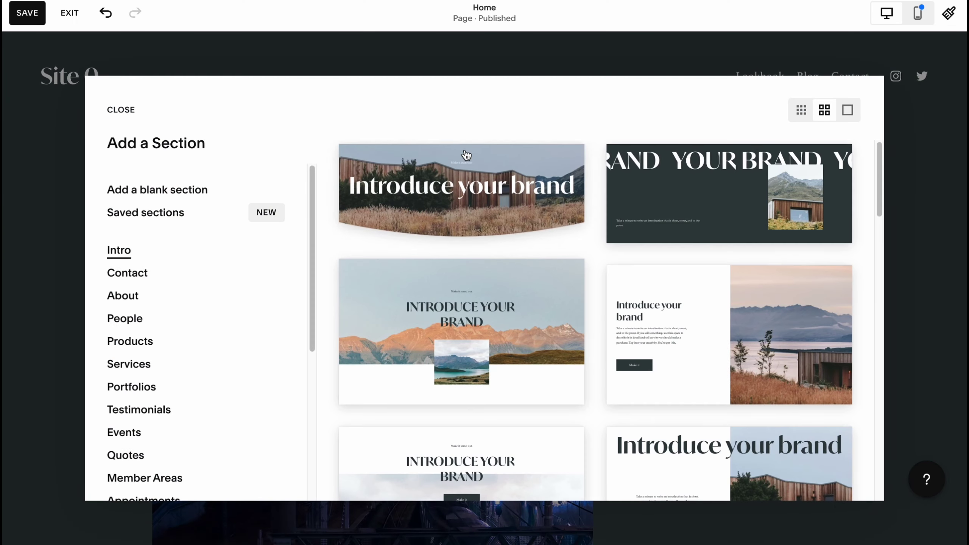
pyautogui.click(126, 294)
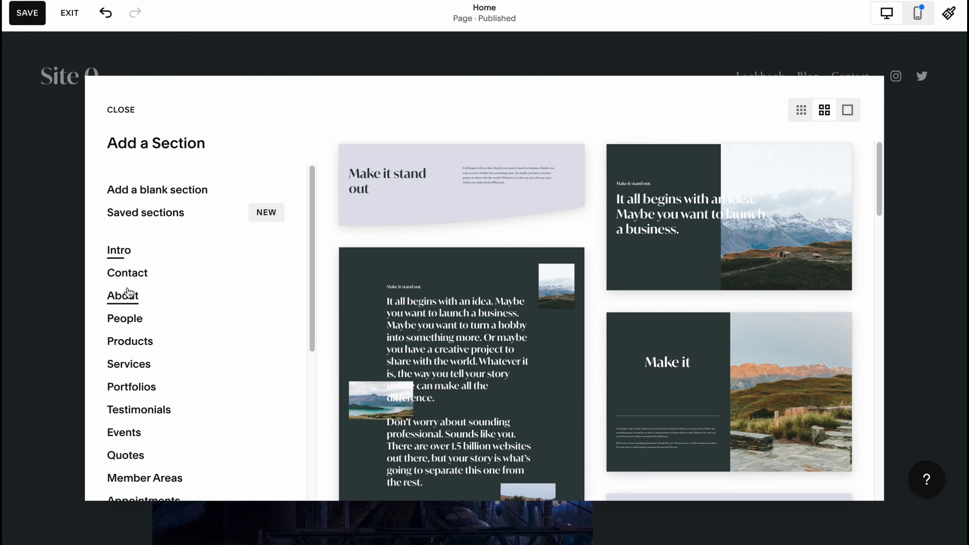
pyautogui.click(119, 320)
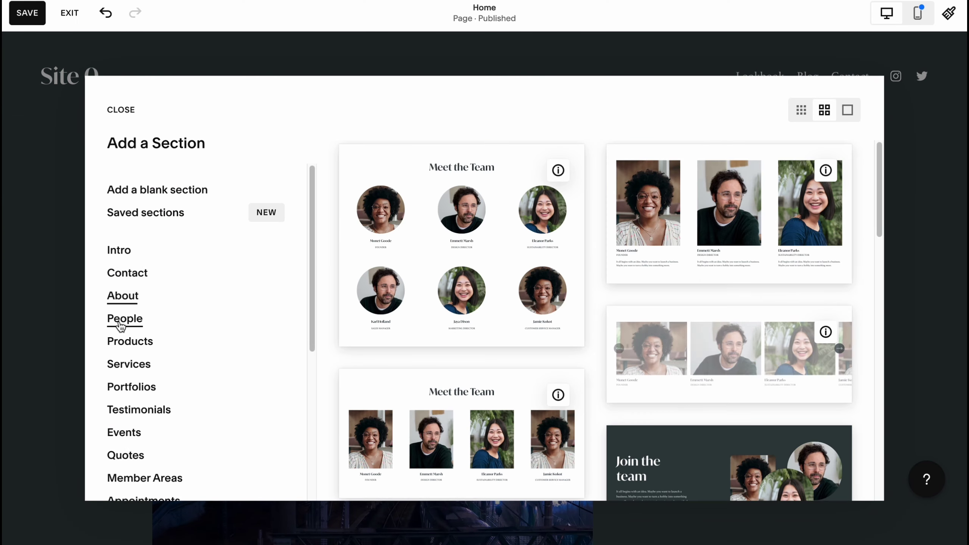
pyautogui.click(774, 222)
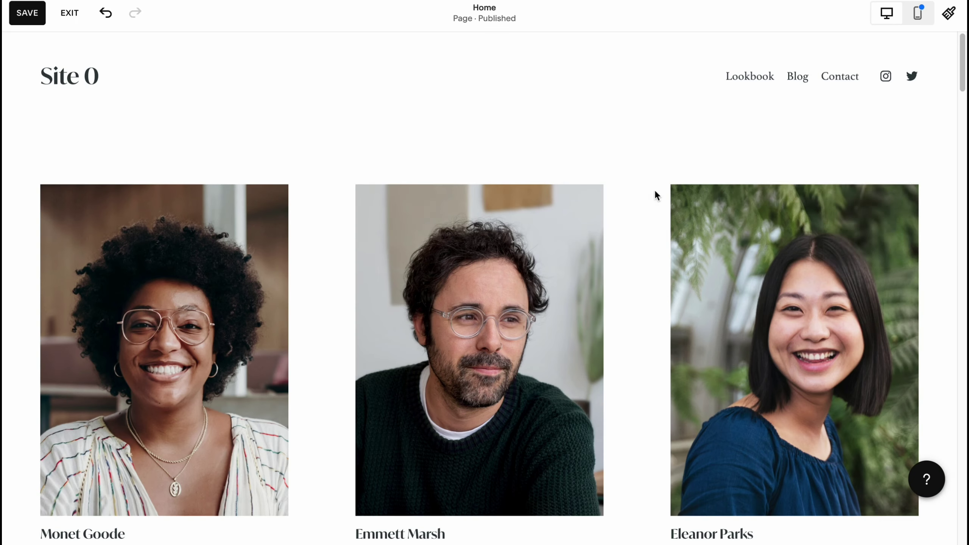
pyautogui.moveTo(656, 194)
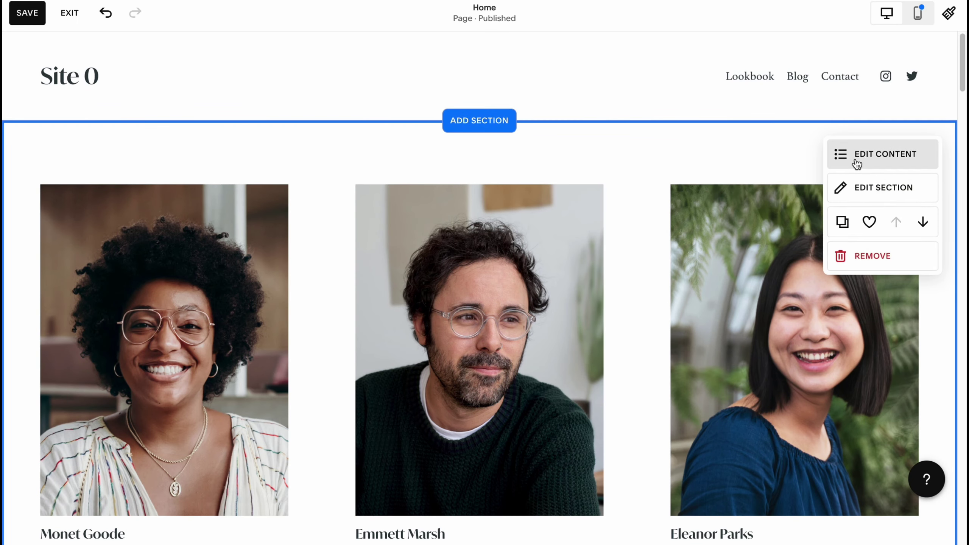
# Step: Apply the orange art pattern as the team section background, giving a speckled grey backdrop
pyautogui.click(871, 188)
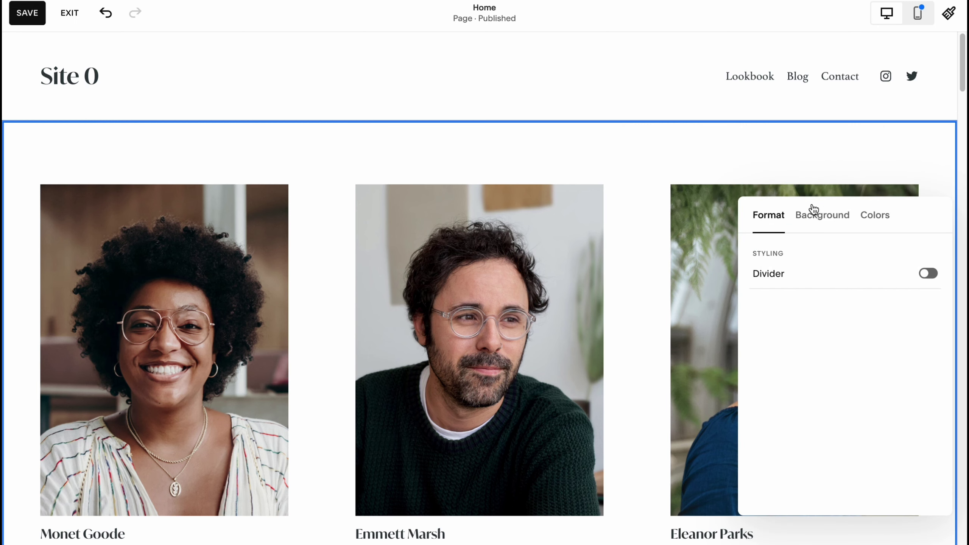
pyautogui.click(803, 227)
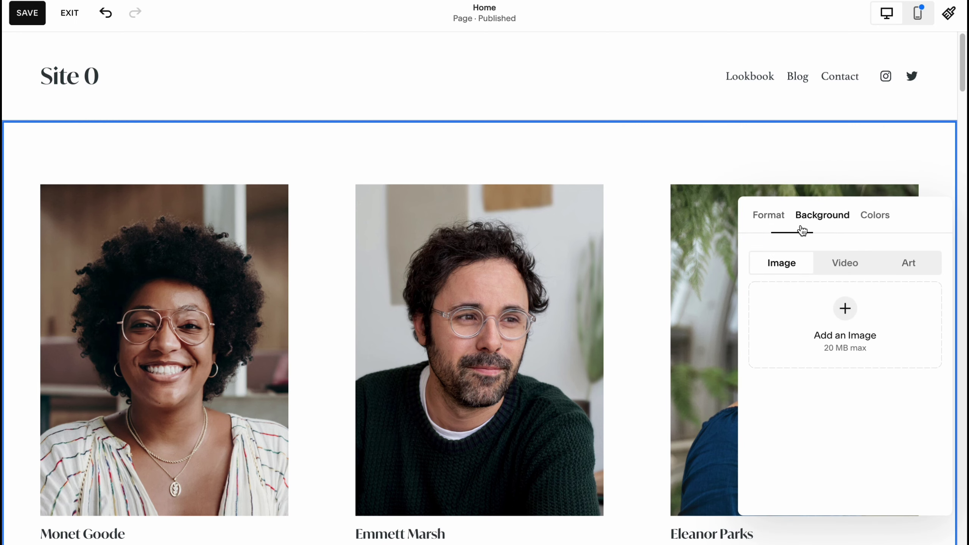
pyautogui.click(897, 271)
pyautogui.click(884, 399)
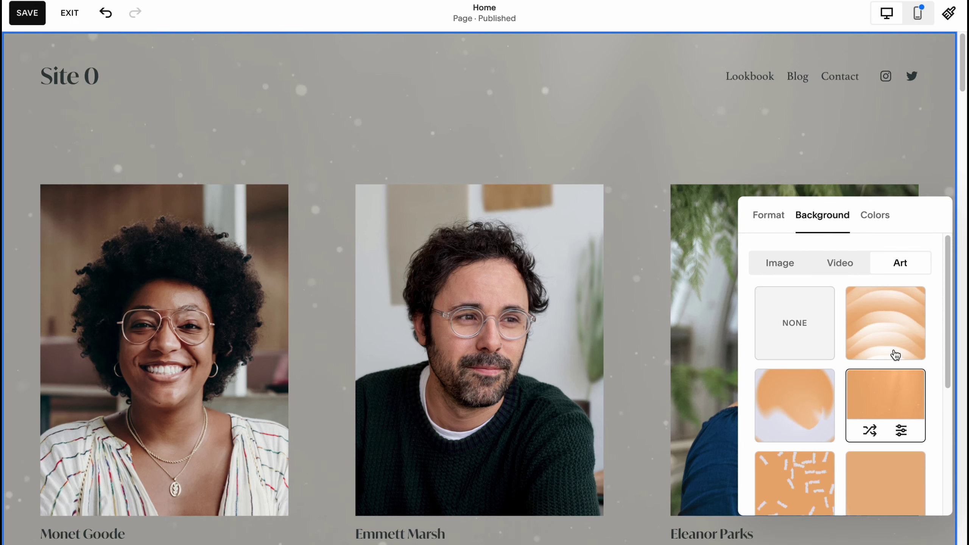
pyautogui.click(616, 111)
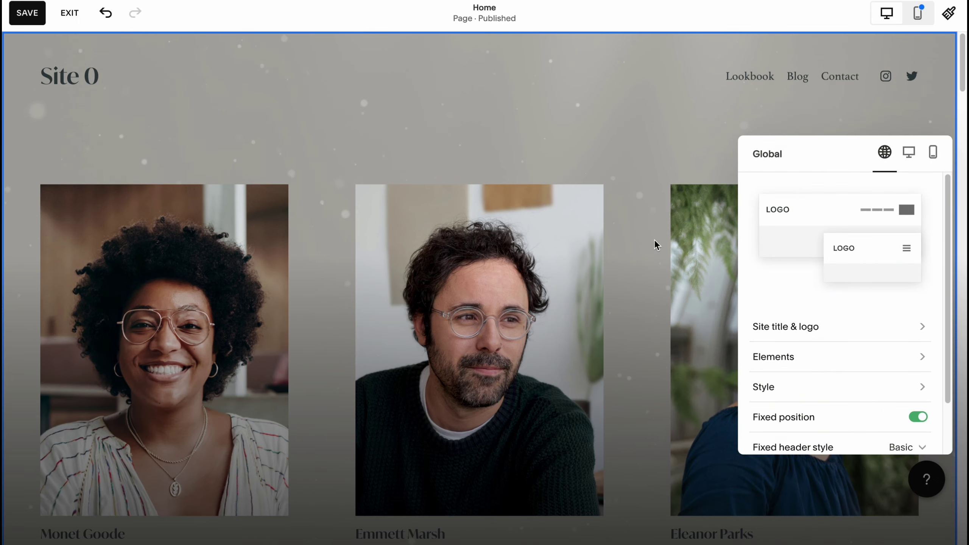
pyautogui.click(309, 241)
pyautogui.scroll(-1, 513, 300)
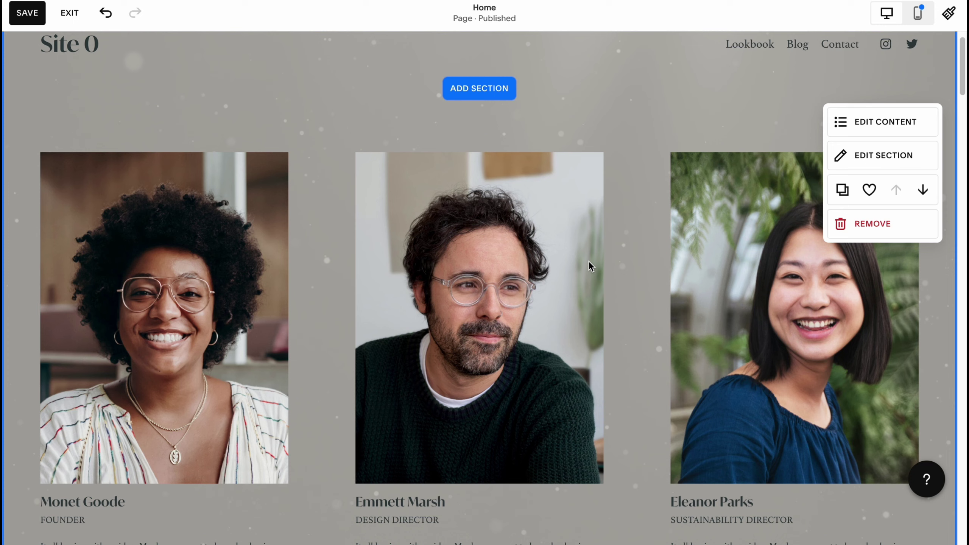
# Step: Delete all three people from the team section's Content list
pyautogui.click(869, 128)
pyautogui.click(822, 217)
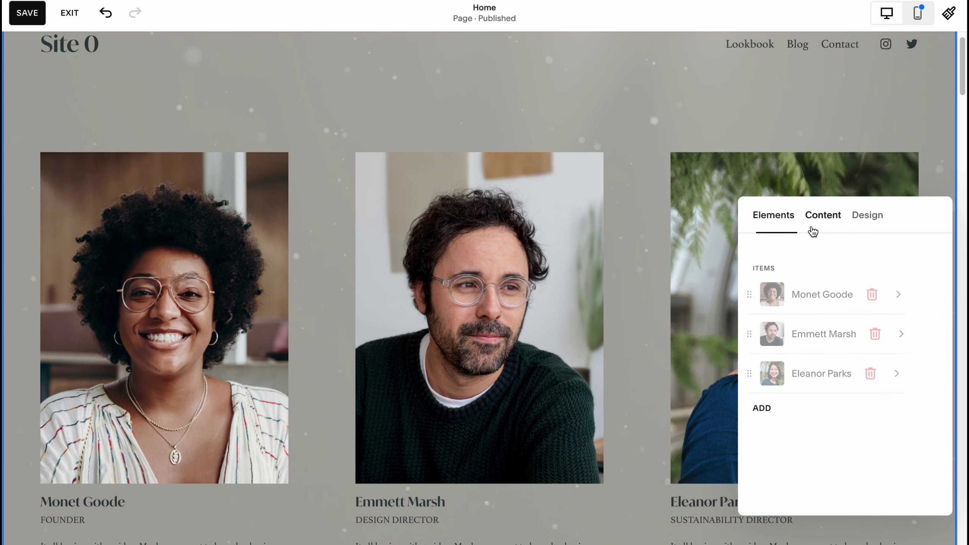
pyautogui.click(774, 302)
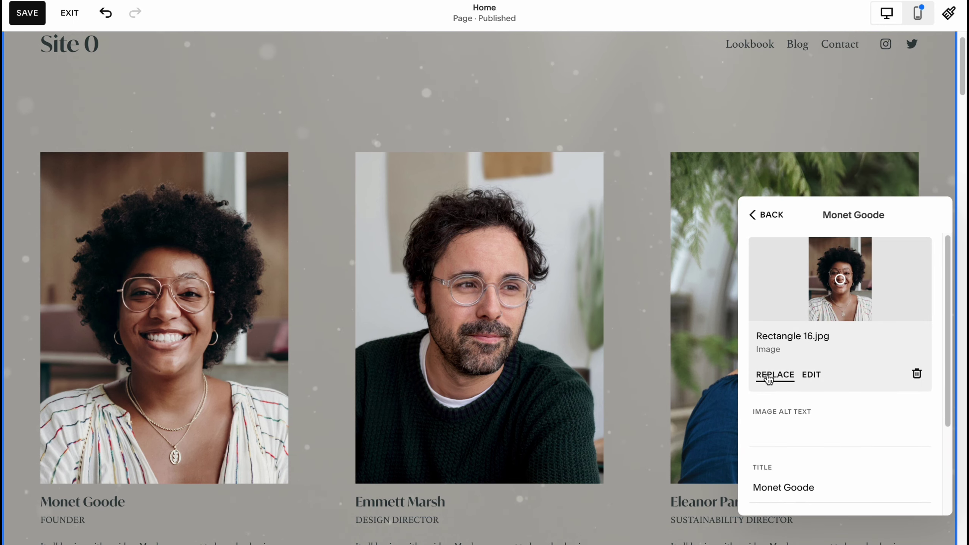
pyautogui.click(779, 216)
pyautogui.scroll(-8, 541, 283)
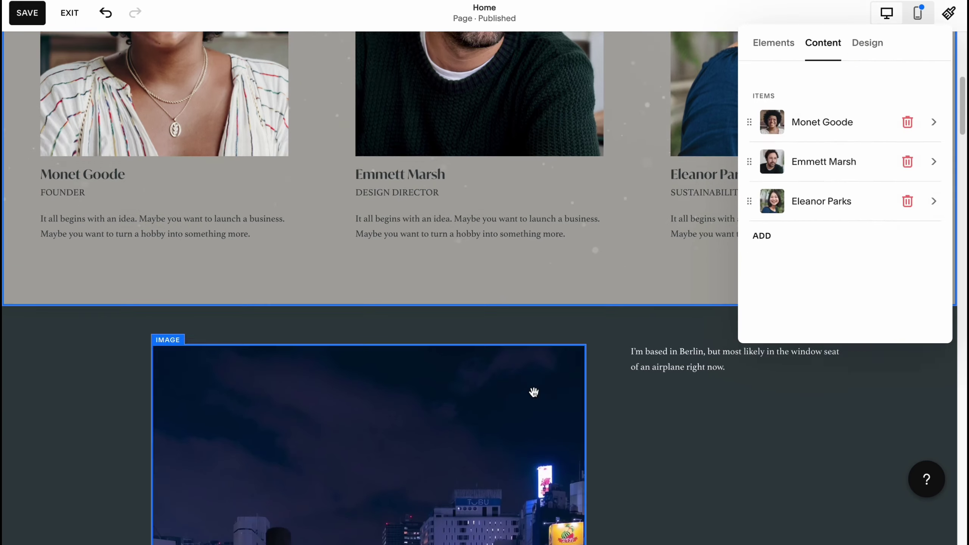
pyautogui.scroll(9, 495, 347)
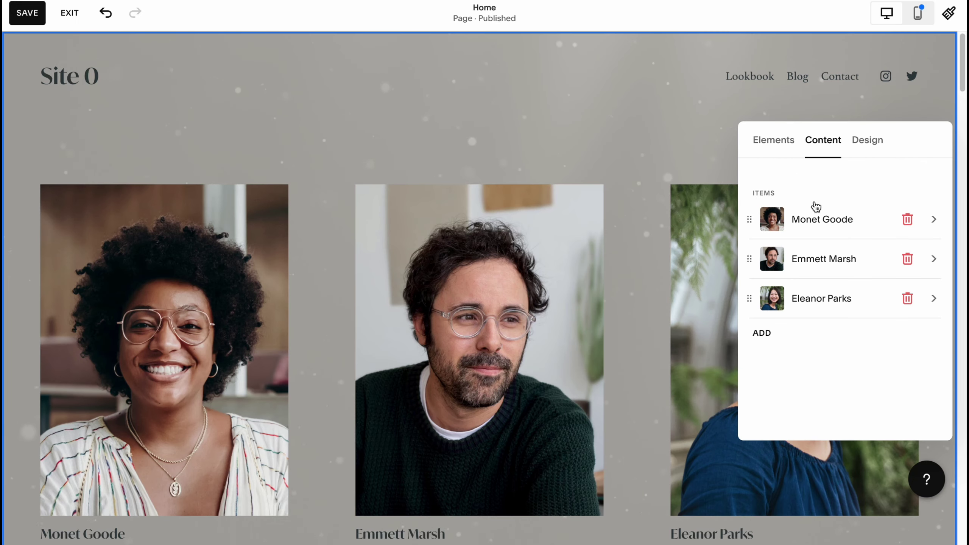
pyautogui.click(907, 219)
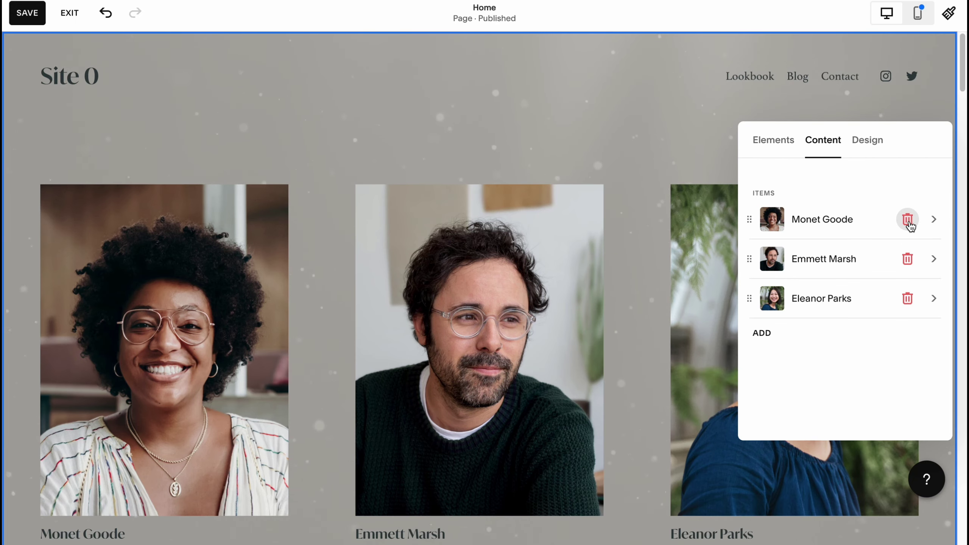
pyautogui.click(909, 221)
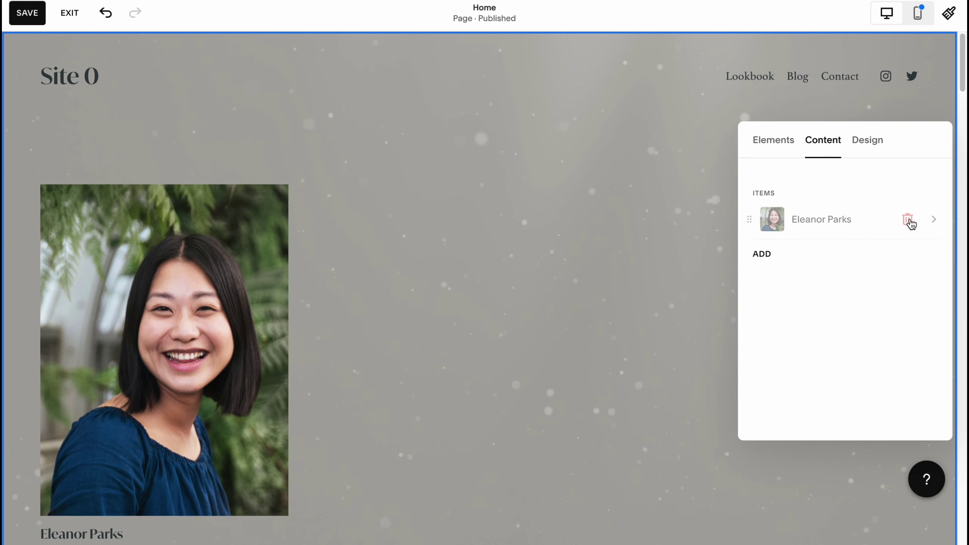
pyautogui.click(908, 221)
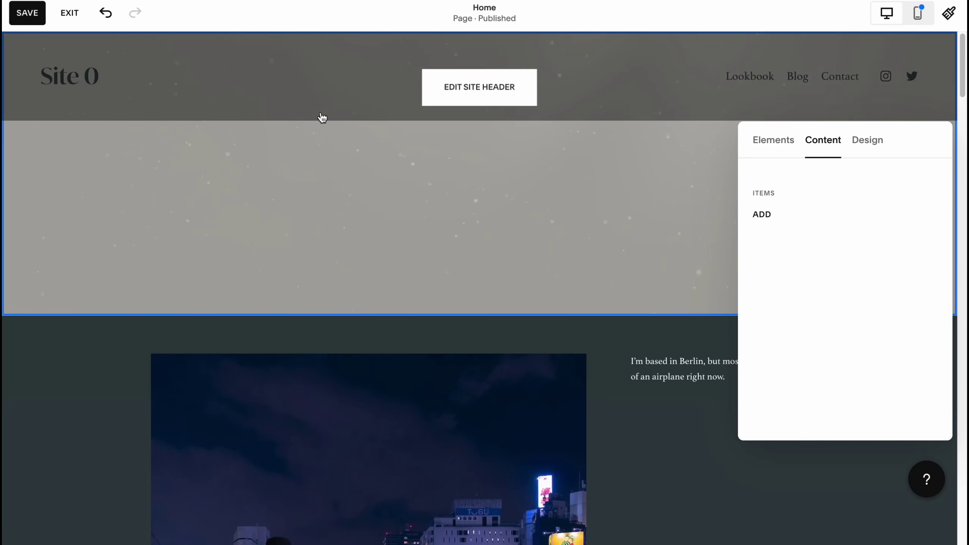
pyautogui.click(389, 206)
# Step: Remove the empty team section, confirm the removal, and bring up the Add Block list
pyautogui.click(856, 267)
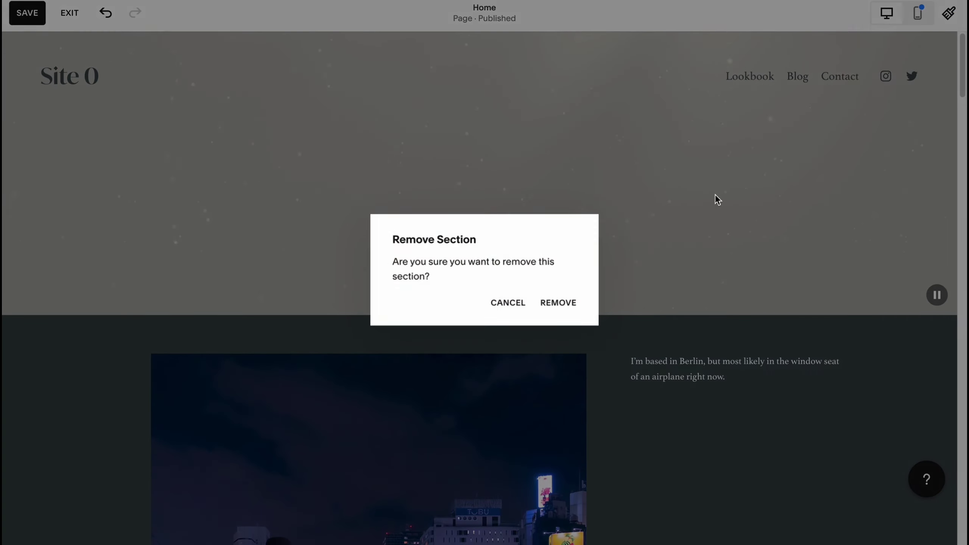
pyautogui.click(560, 302)
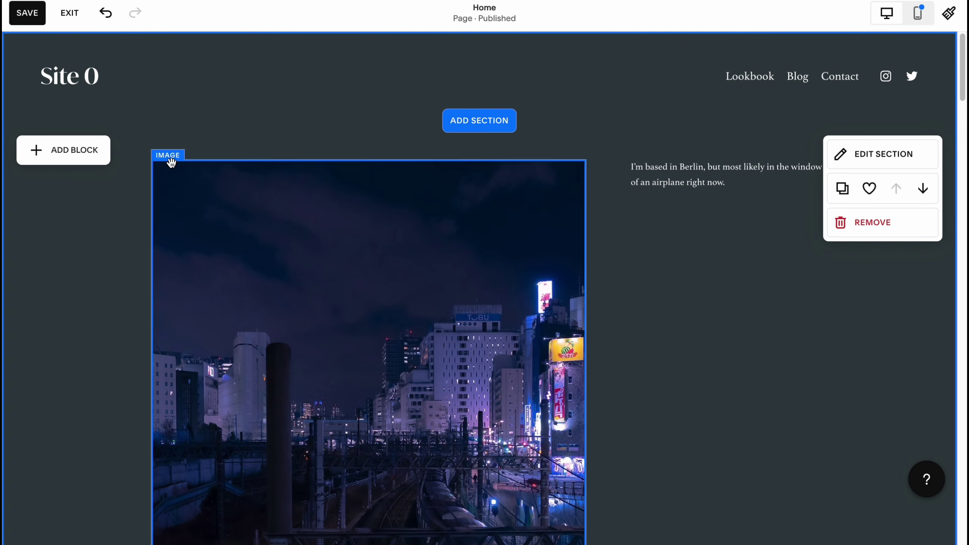
pyautogui.click(75, 153)
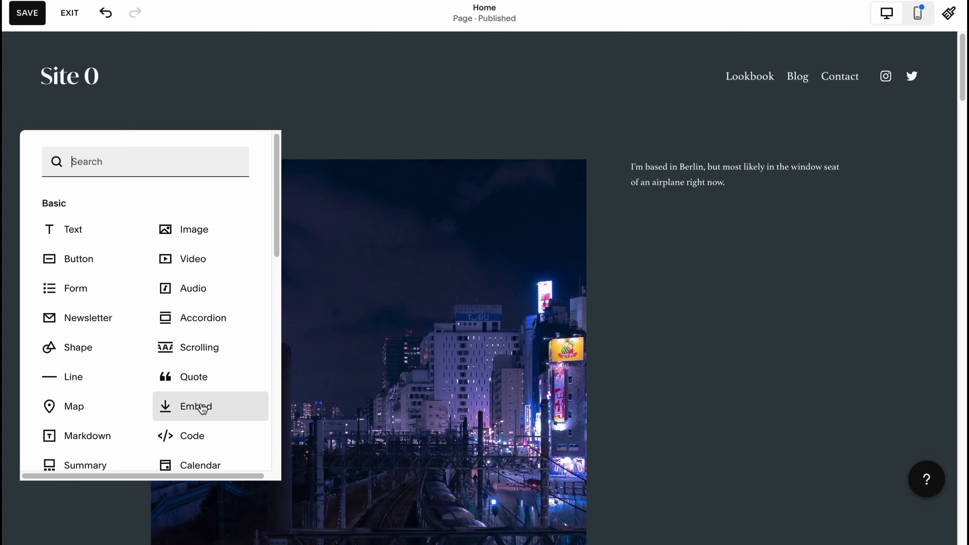
# Step: Dismiss the Add Block panel without adding any block to the city image section
pyautogui.scroll(-3, 199, 336)
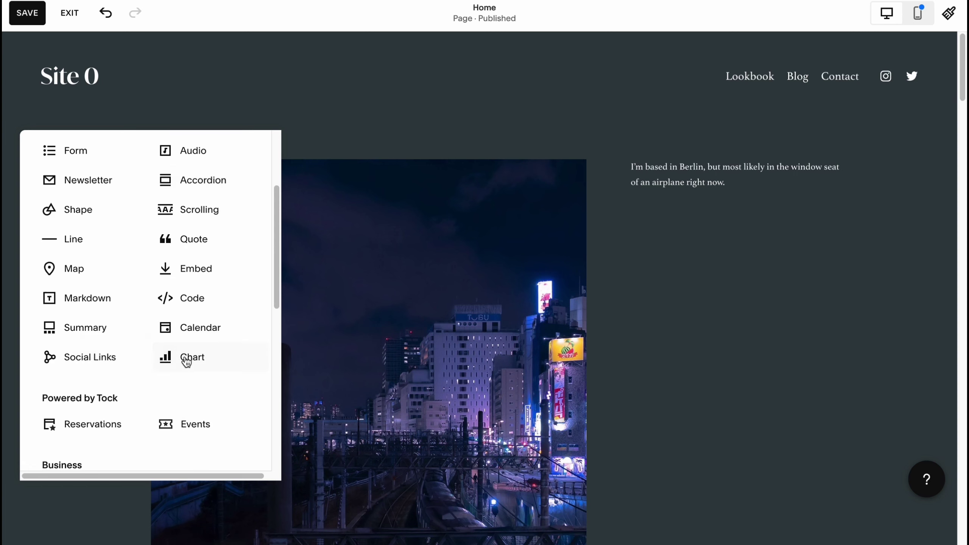
pyautogui.click(411, 101)
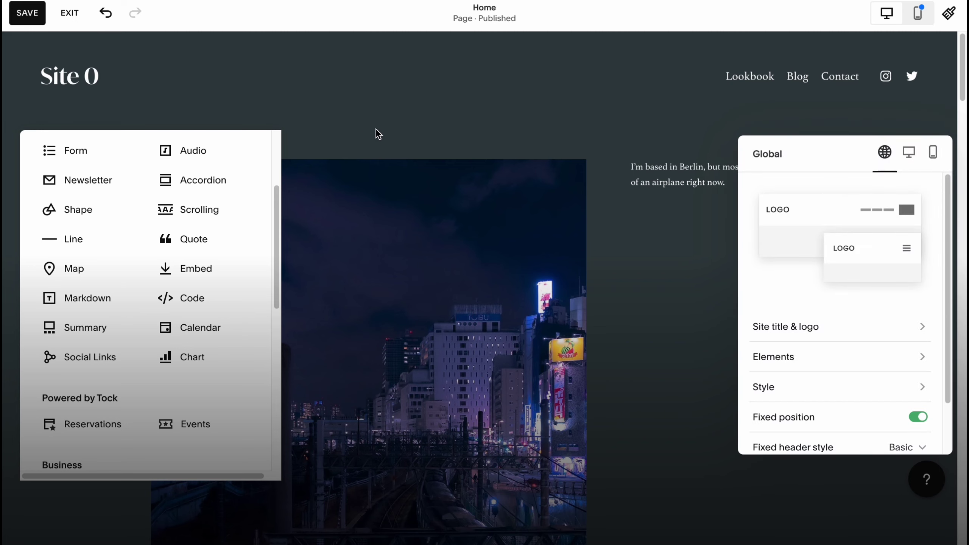
pyautogui.click(376, 134)
pyautogui.click(783, 359)
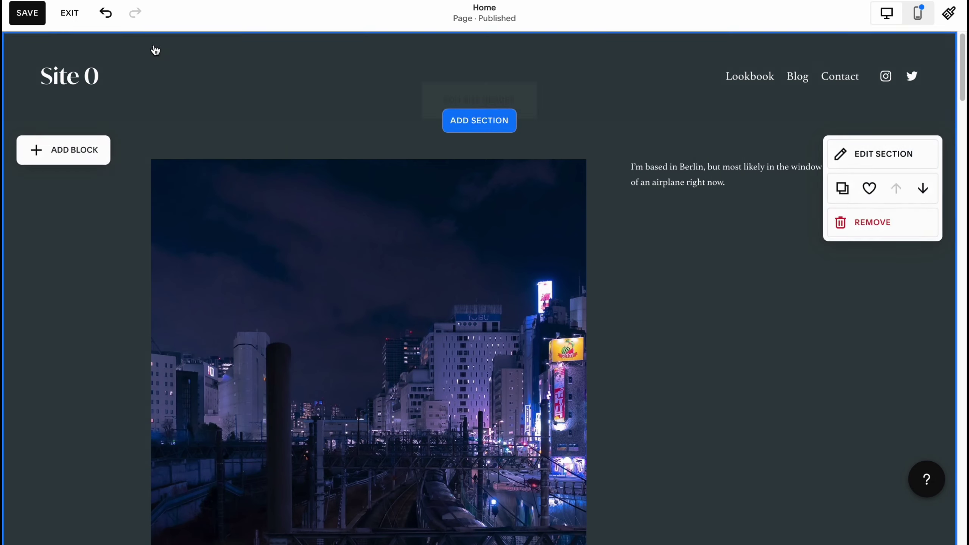
# Step: Save the home page, exit the editor, and open the Select a Plan page via SUBSCRIBE
pyautogui.click(33, 18)
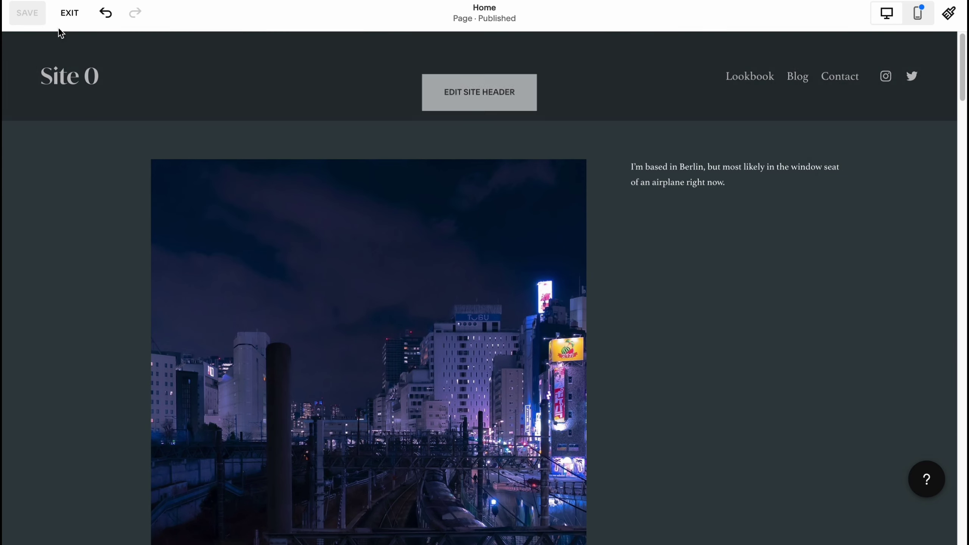
pyautogui.click(70, 13)
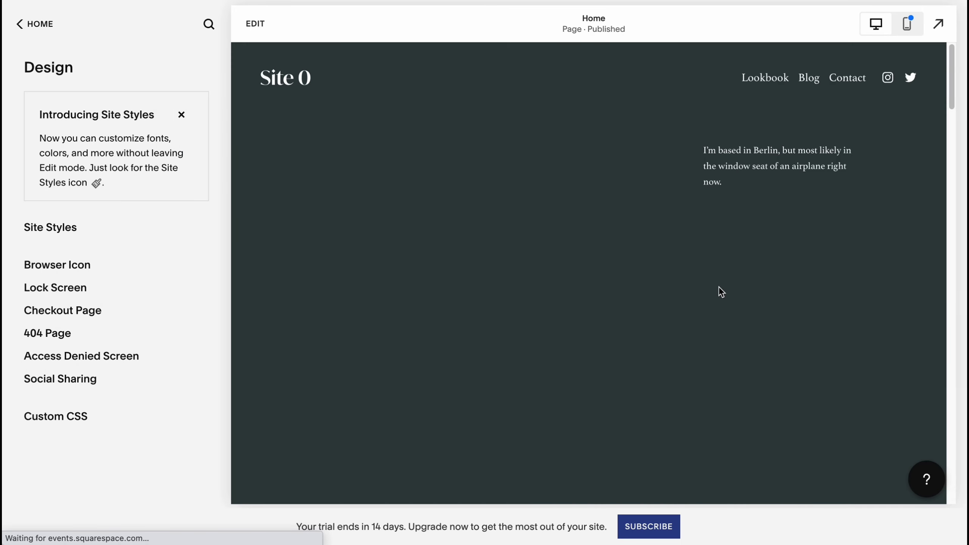
pyautogui.scroll(-10, 691, 293)
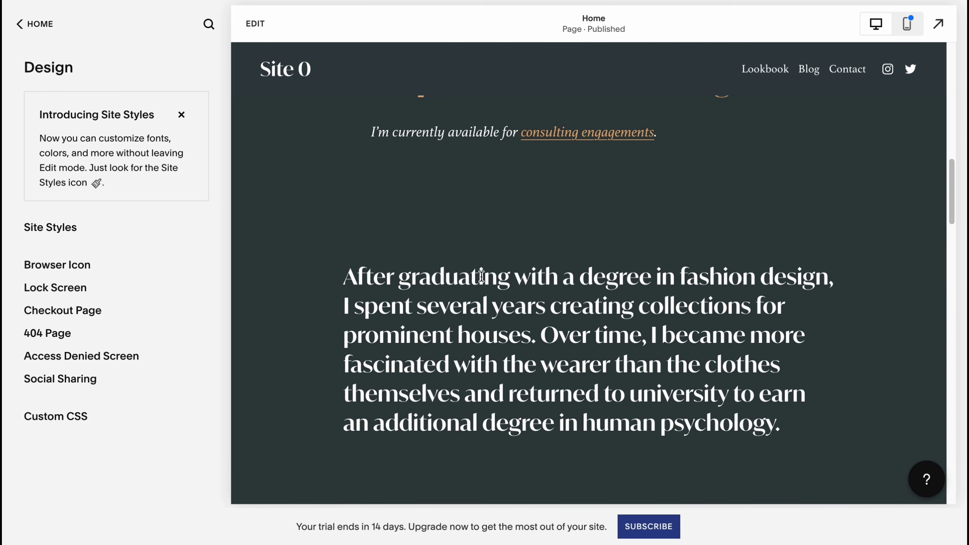
pyautogui.click(671, 526)
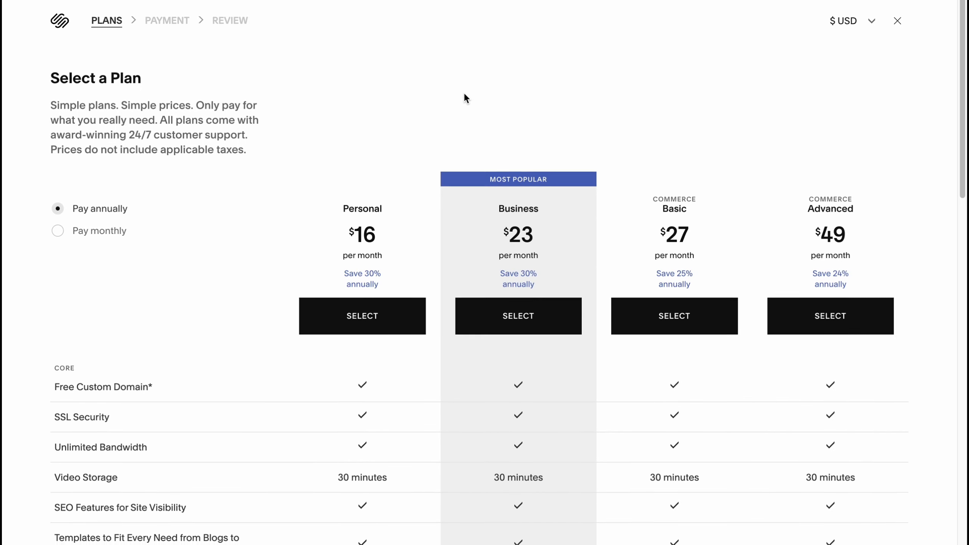
pyautogui.scroll(-1, 458, 98)
pyautogui.scroll(-2, 329, 182)
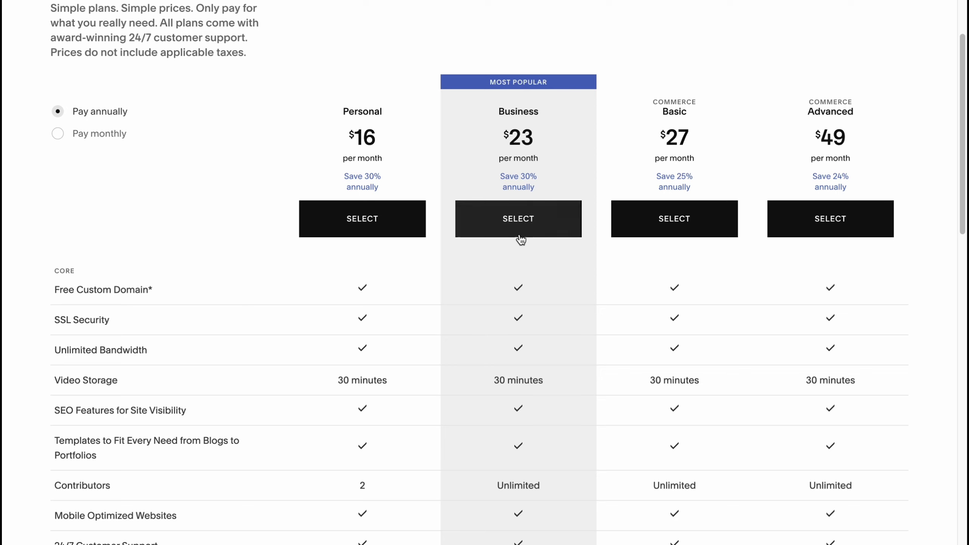
pyautogui.scroll(-1, 519, 229)
pyautogui.scroll(-4, 405, 183)
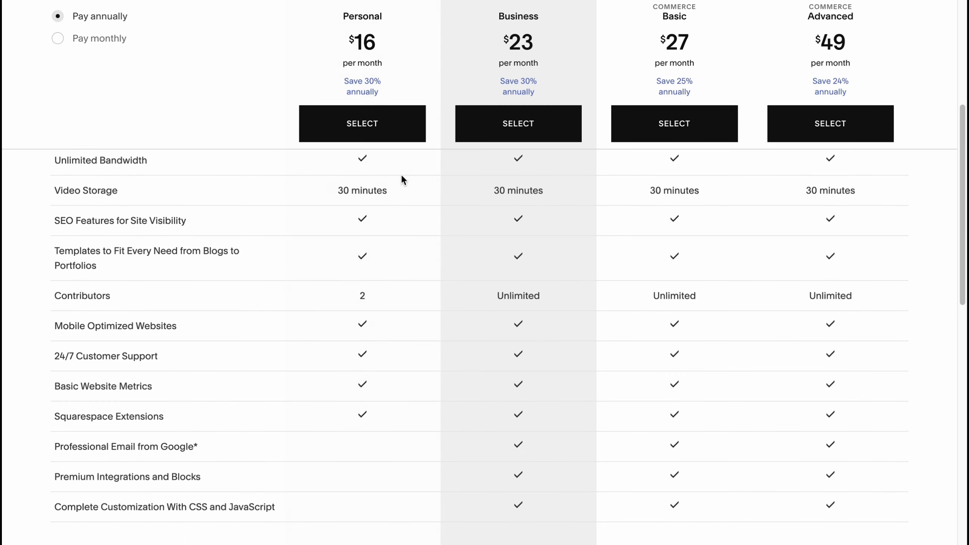
pyautogui.scroll(3, 475, 287)
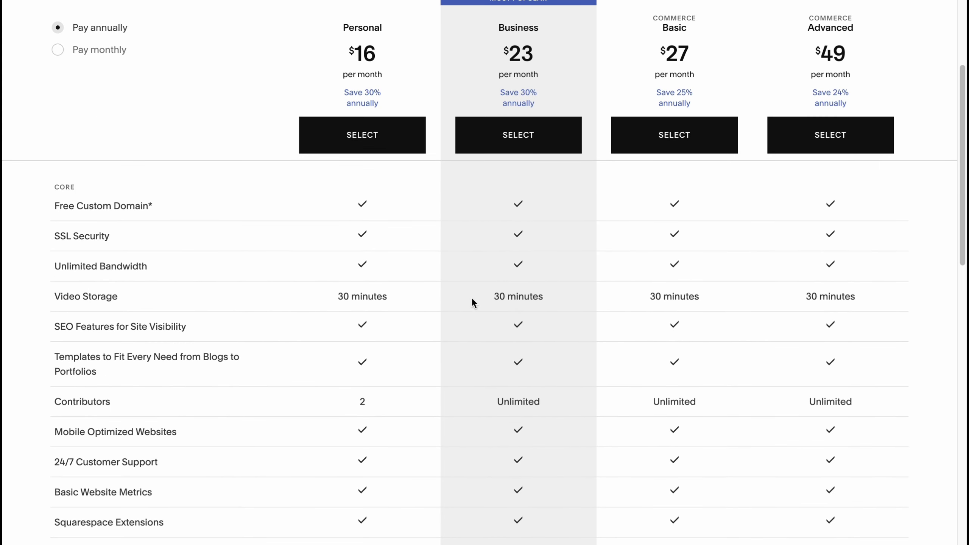
pyautogui.scroll(3, 438, 393)
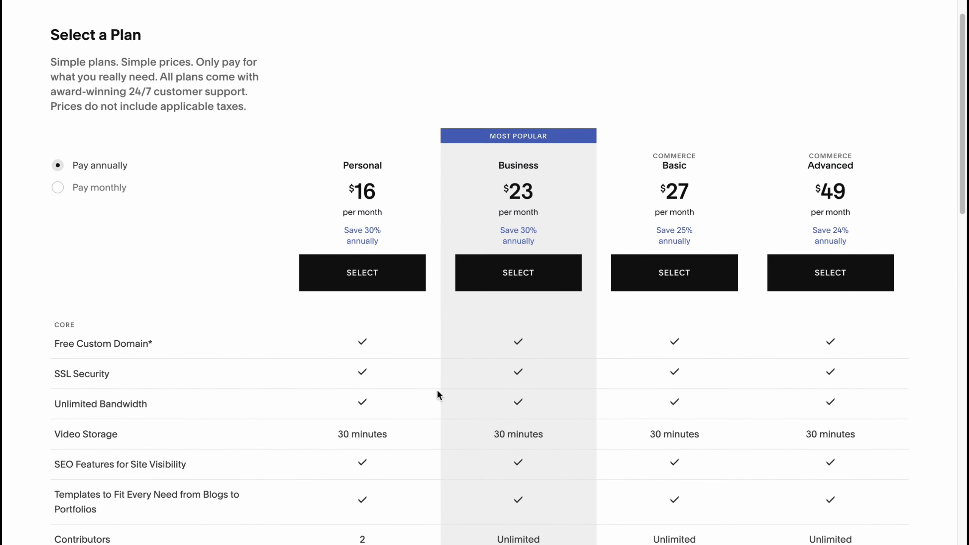
pyautogui.scroll(-10, 444, 398)
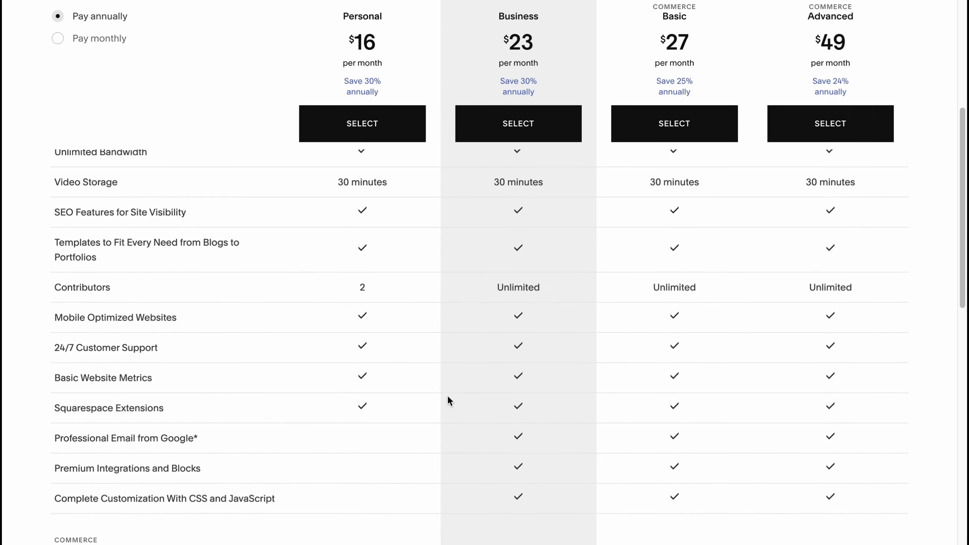
pyautogui.scroll(-10, 447, 400)
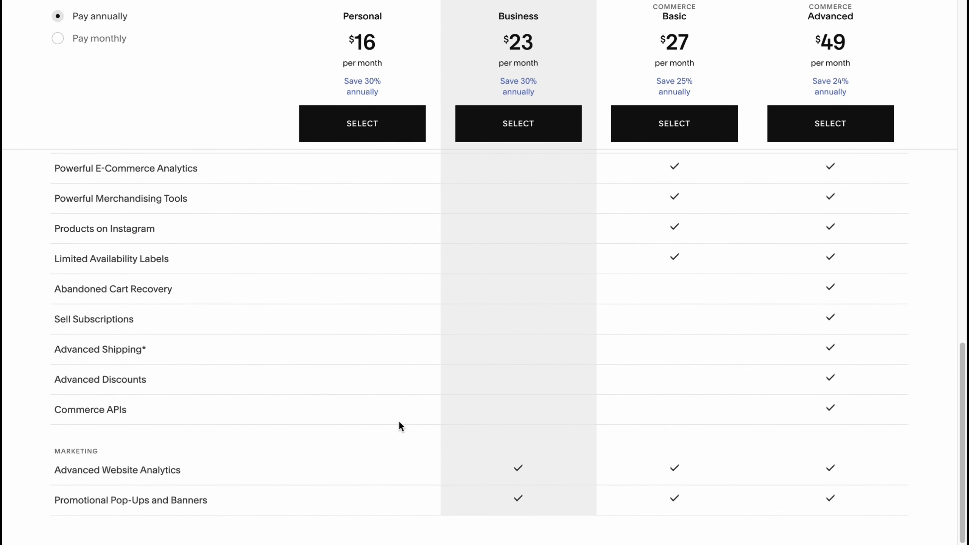
pyautogui.scroll(20, 399, 420)
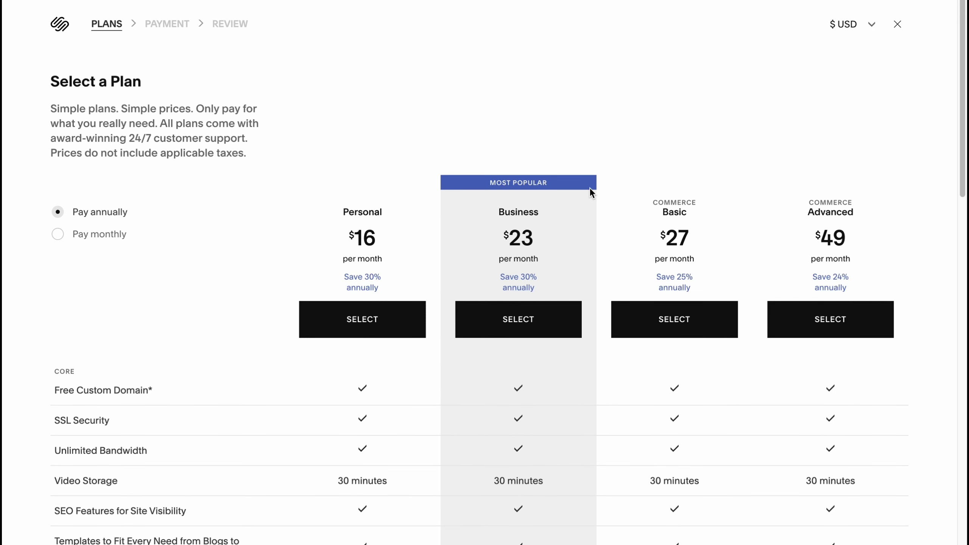